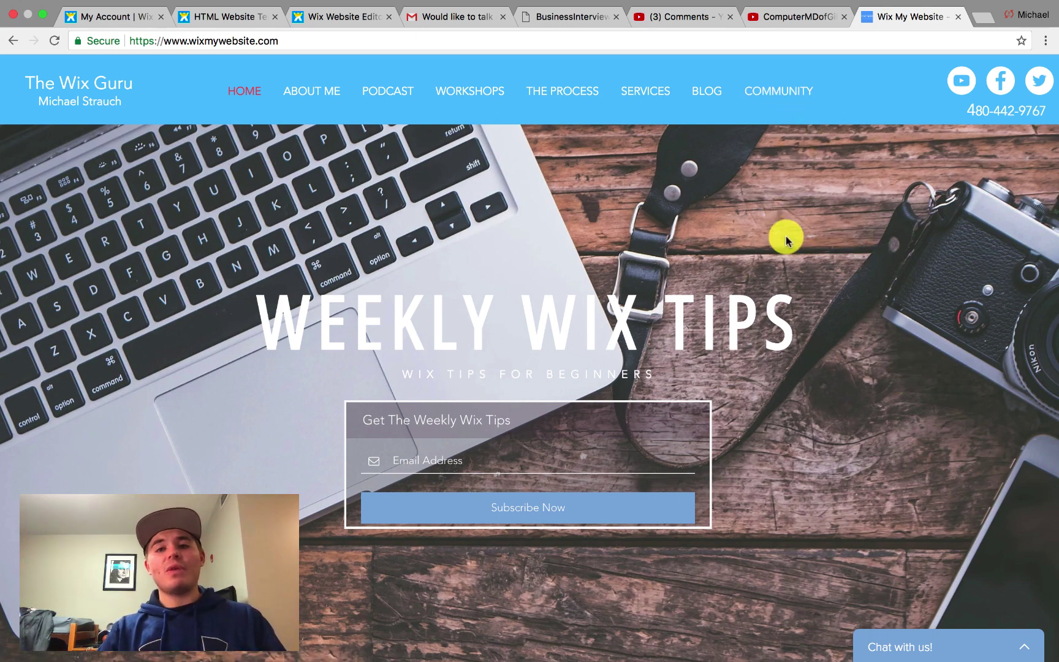
Step: Open the website's Services page and examine the offered web design packages and their pricing
click(645, 98)
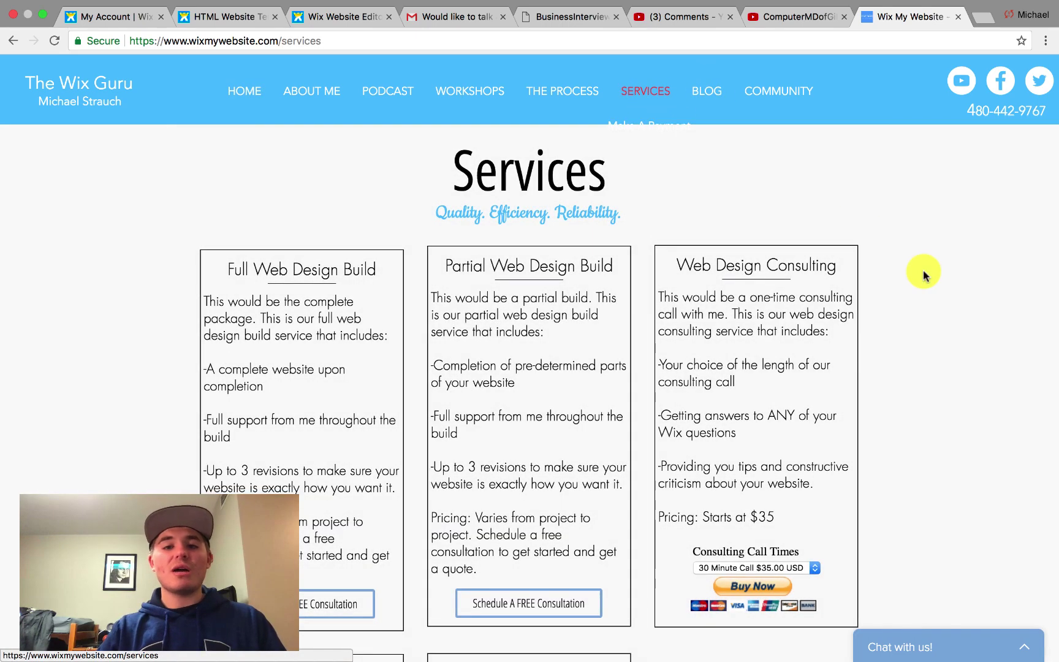
scroll(924, 274, down, 1)
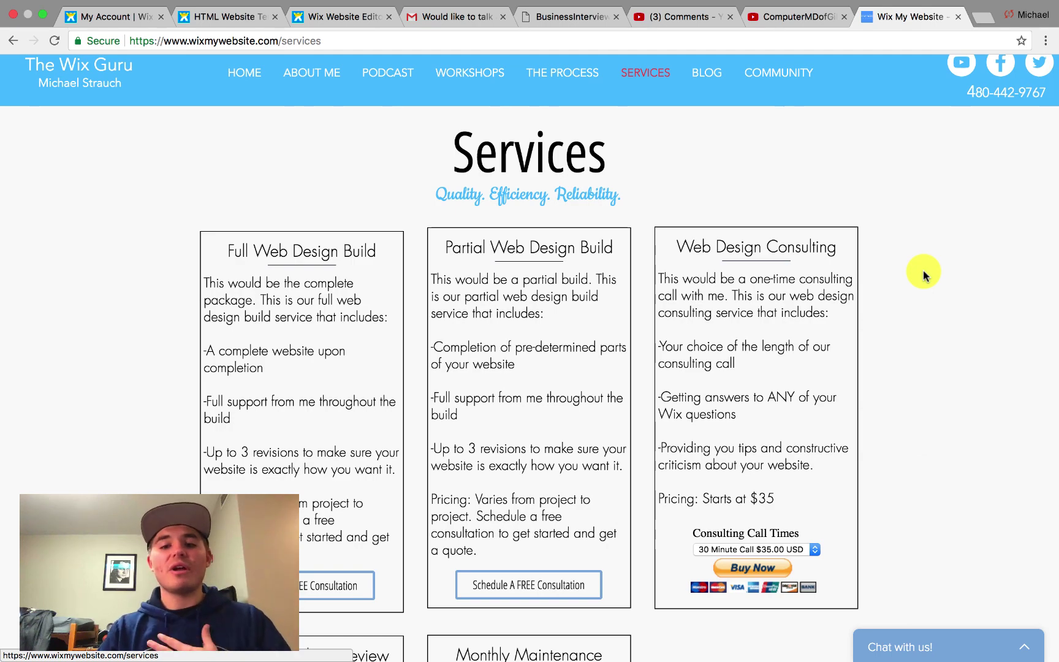
scroll(924, 274, down, 7)
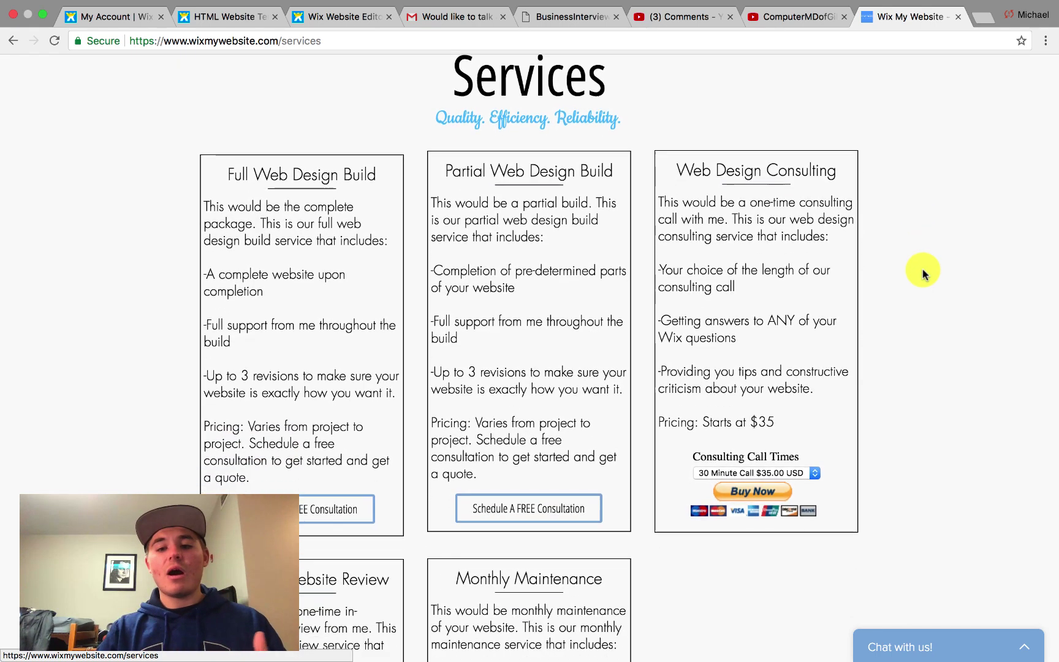
scroll(922, 269, up, 5)
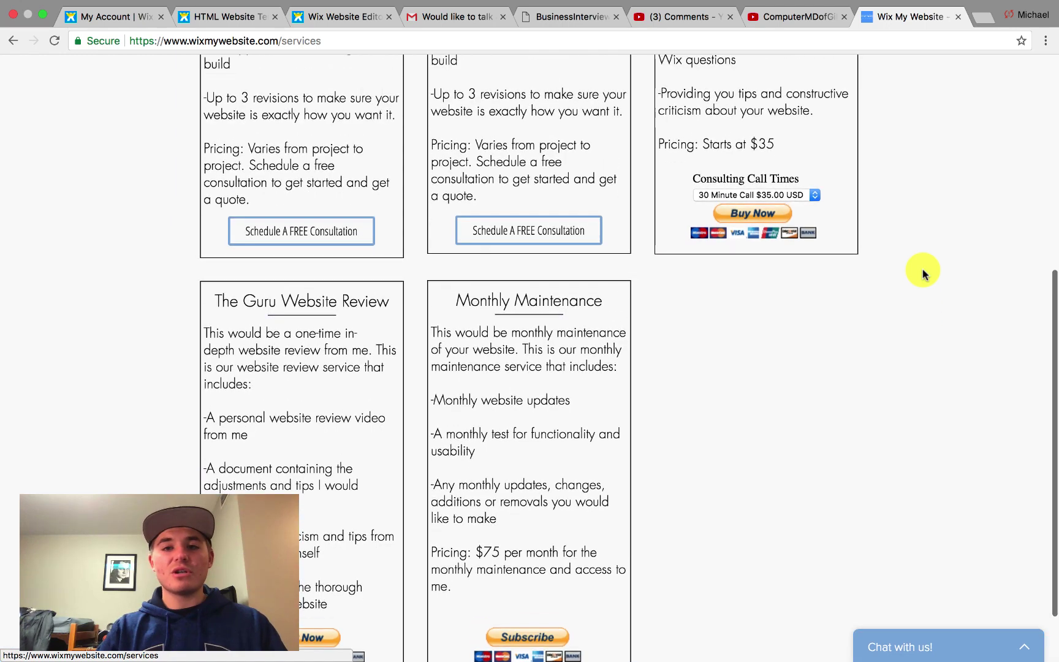
scroll(849, 285, down, 5)
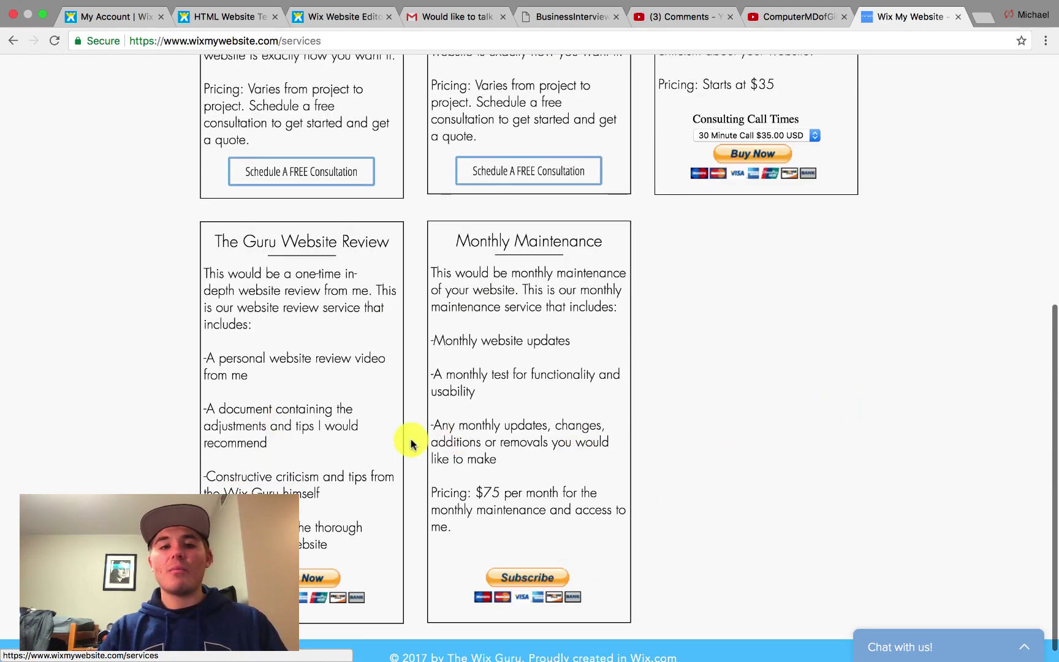
scroll(838, 412, up, 7)
scroll(839, 412, up, 1)
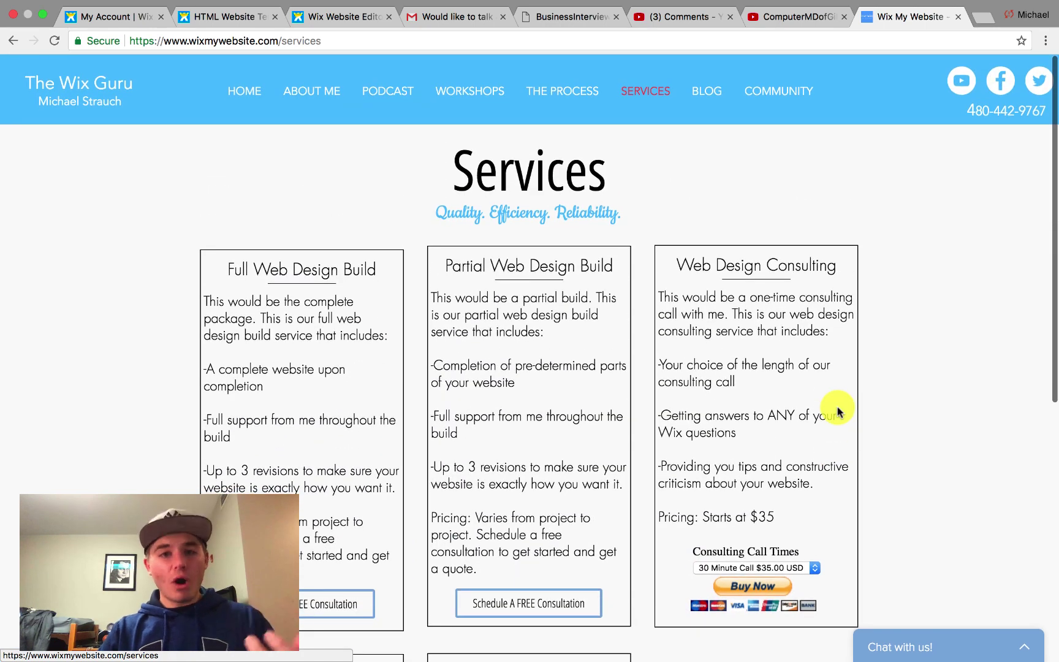
scroll(839, 412, down, 3)
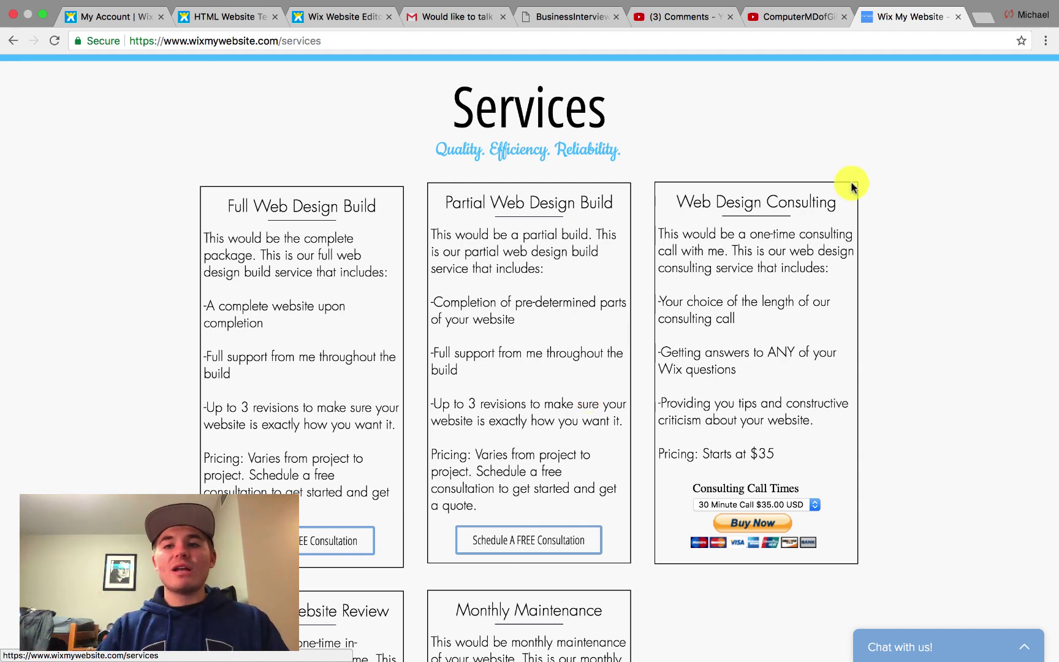
Step: Close the Wix My Website page and open the Graphic Design Portfolio template from the Wix template gallery for editing
click(958, 17)
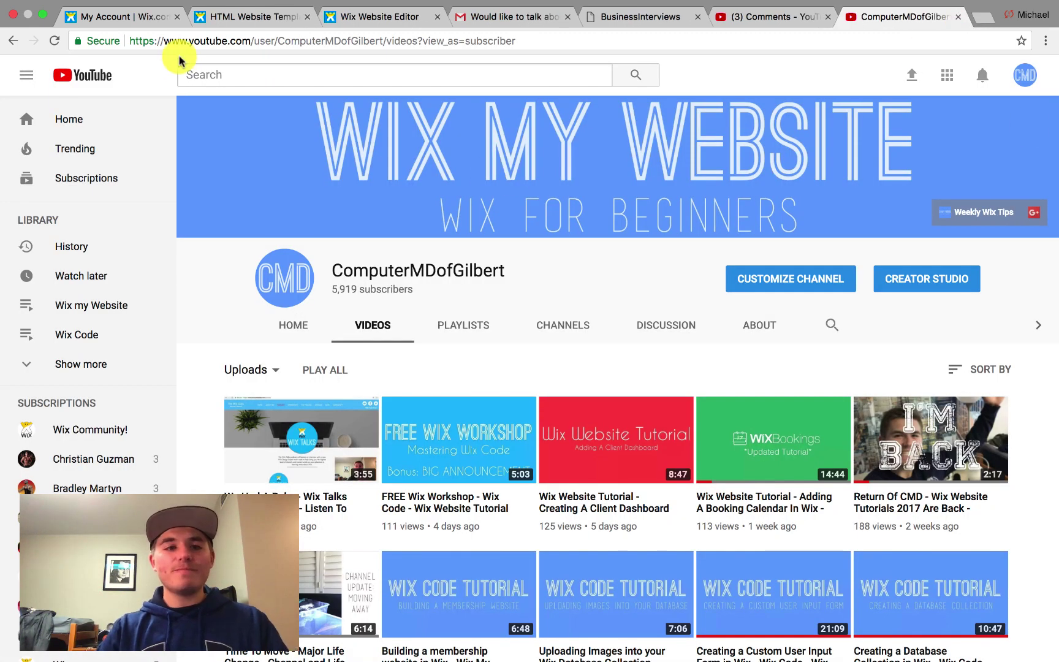
click(232, 17)
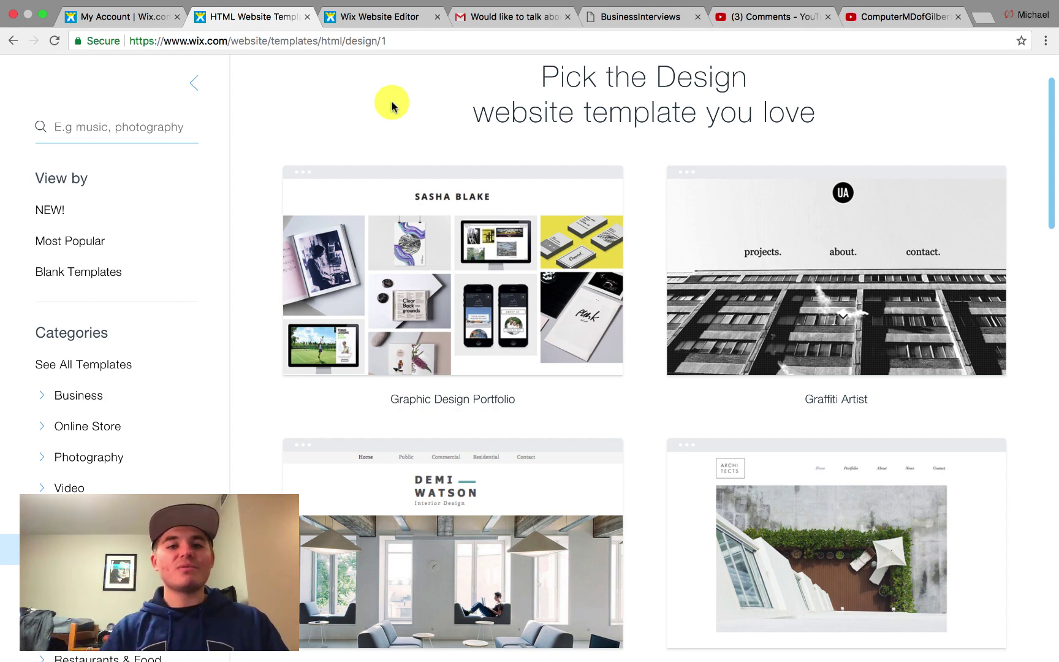
mouse_move(470, 288)
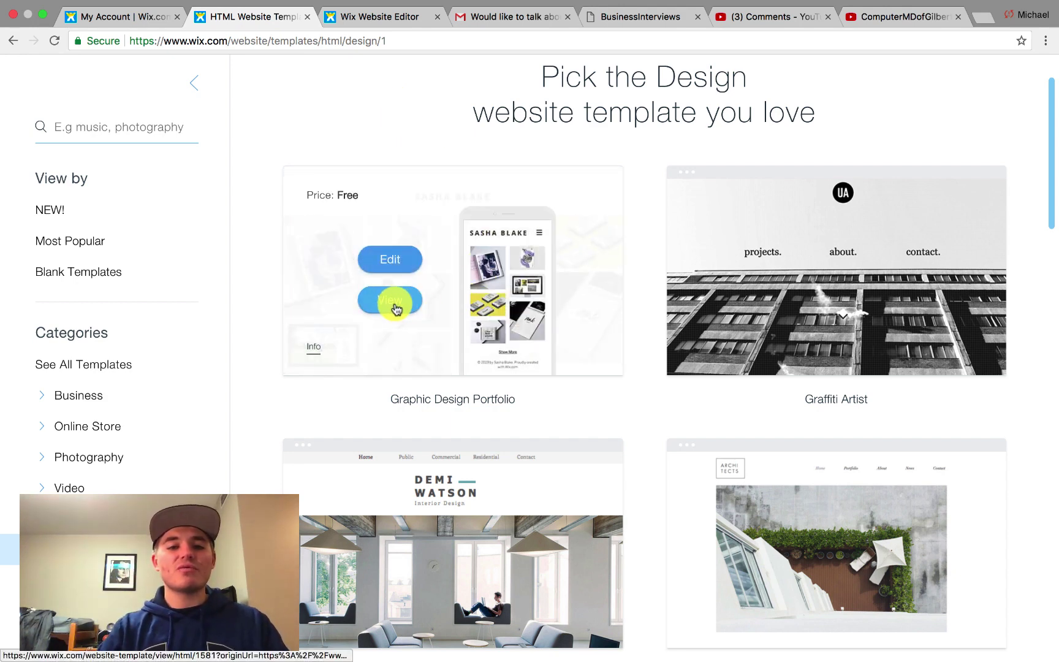
click(387, 263)
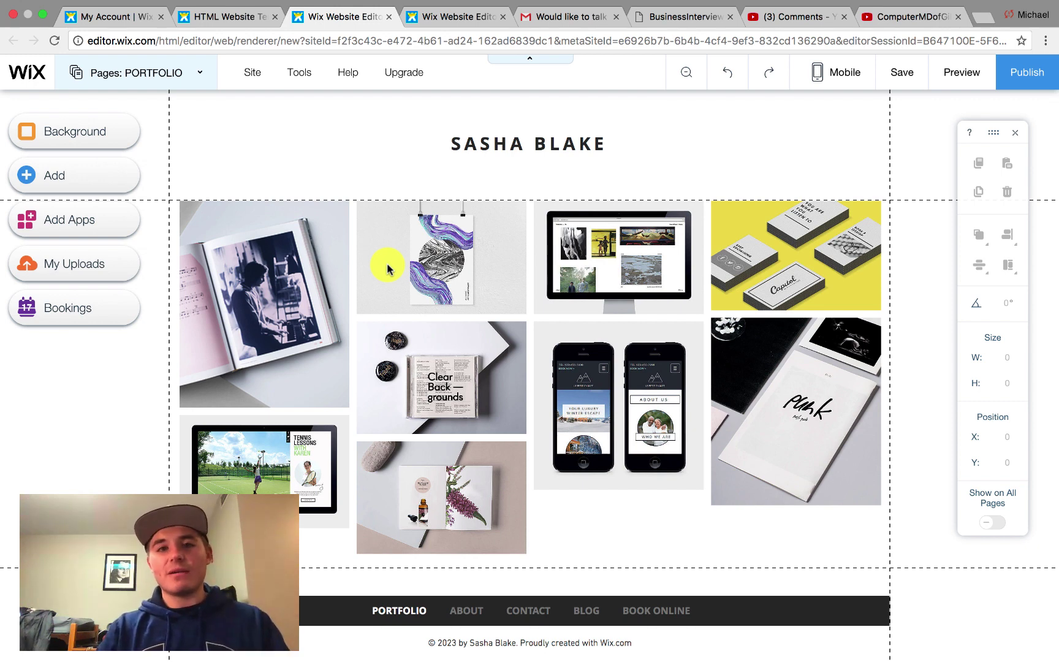
Step: Find the Wix Language Menu app in the Wix App Market and add it to the site
click(90, 229)
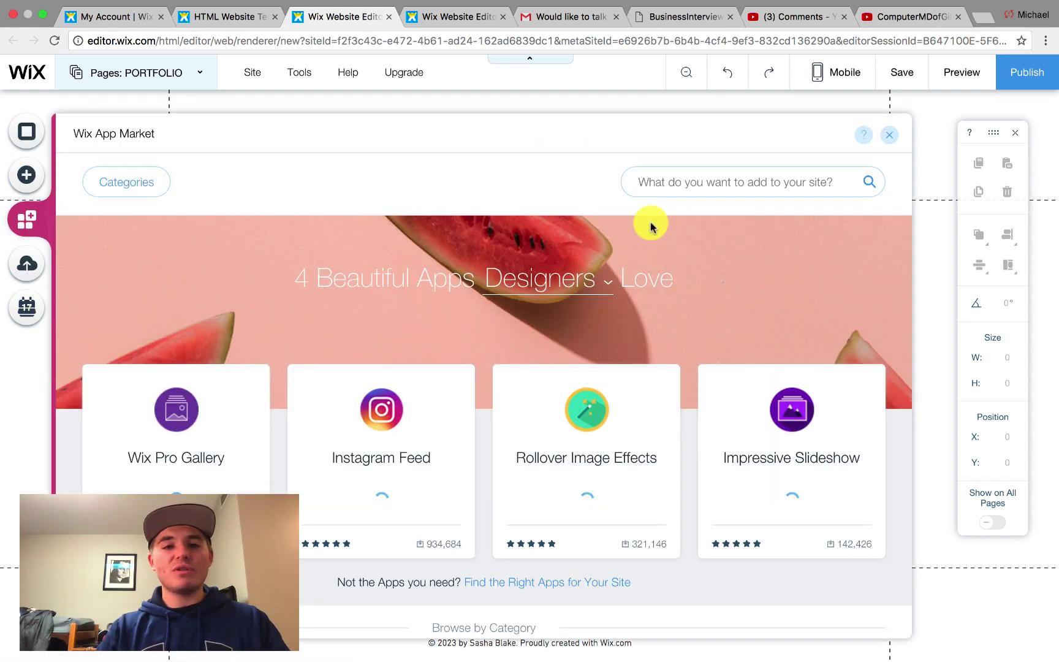
click(693, 182)
text(wix )
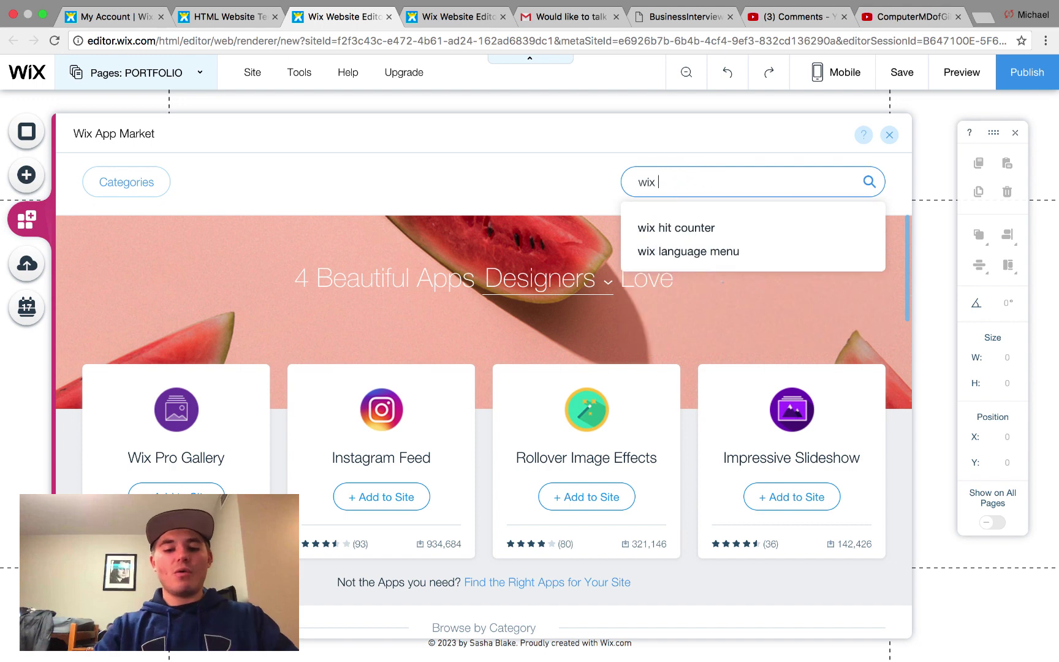
text(lan)
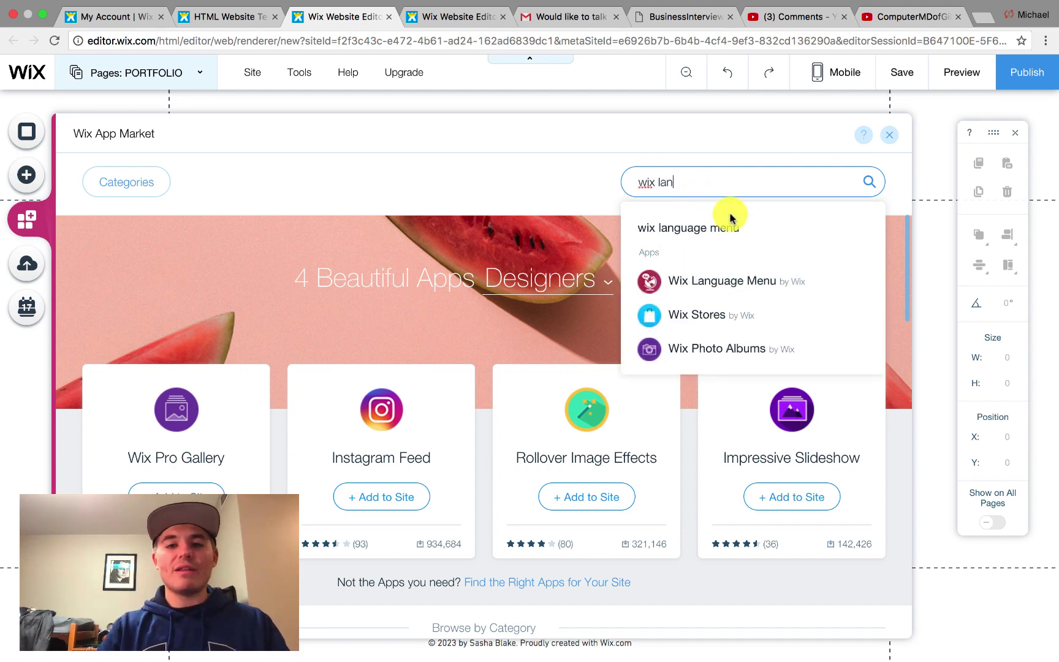
click(741, 286)
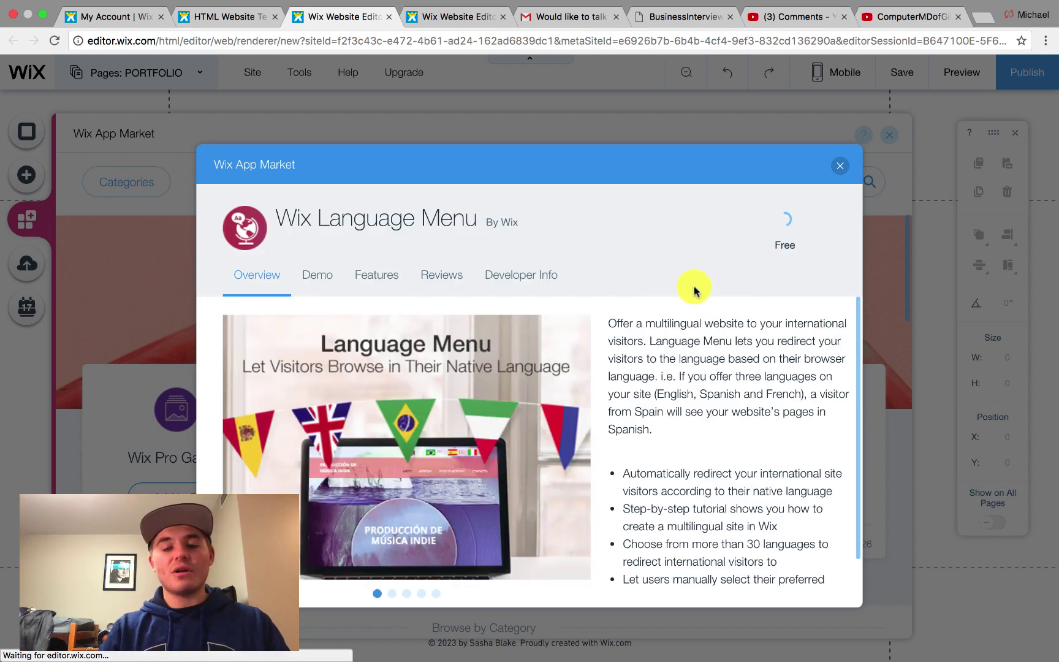
click(753, 235)
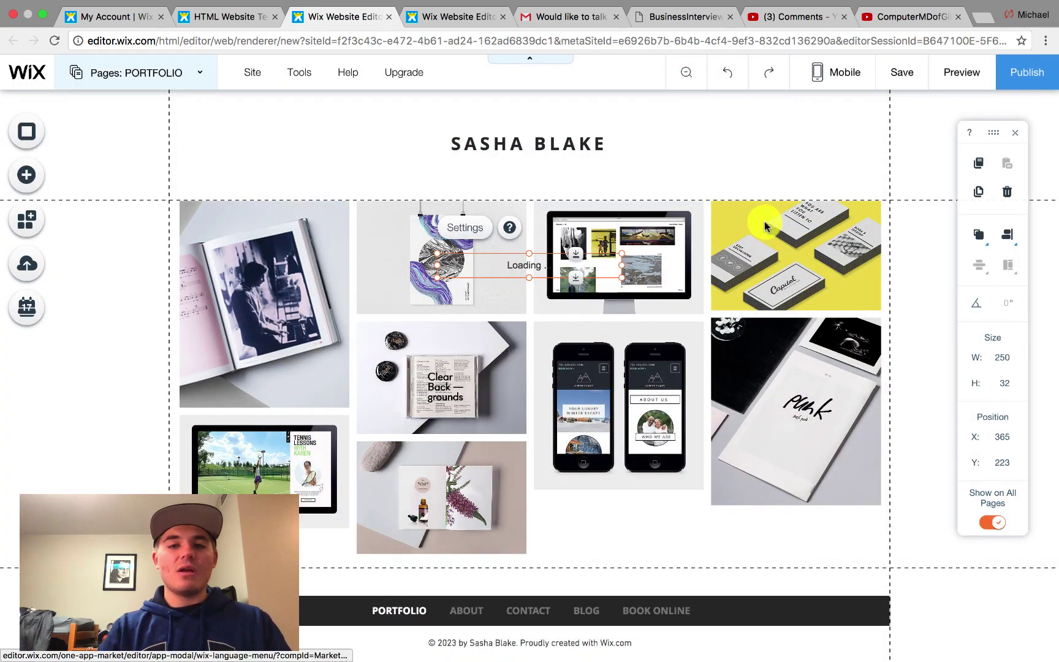
Step: Move the language menu into the header beside the site title at X 719, Y 57, and mark its Duplicate Pages setup stage as done
drag(515, 260, 775, 171)
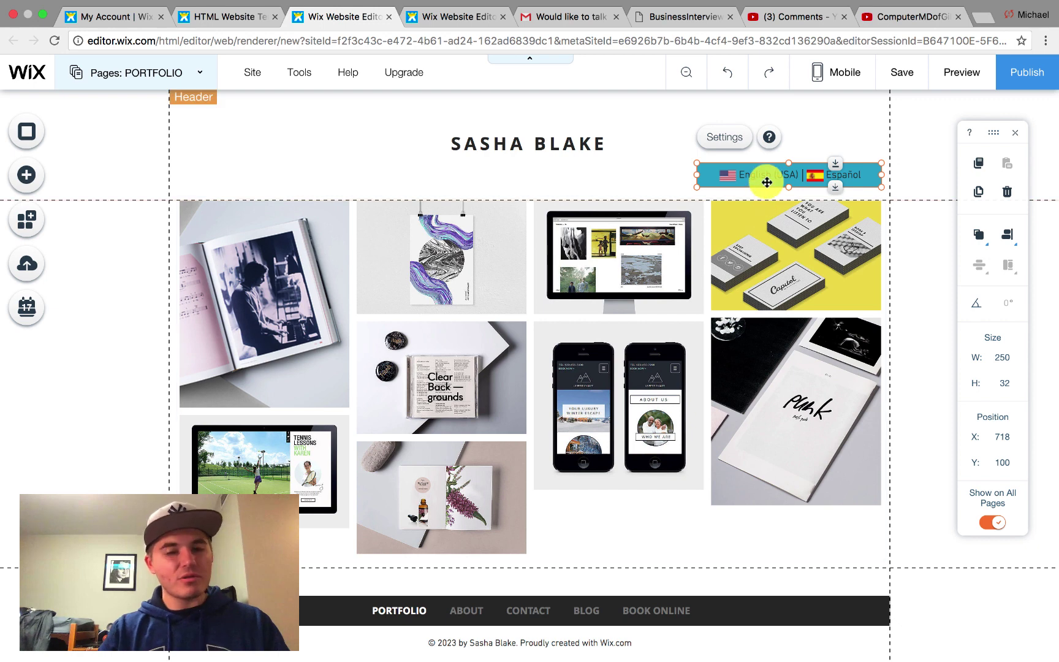
drag(771, 177, 773, 147)
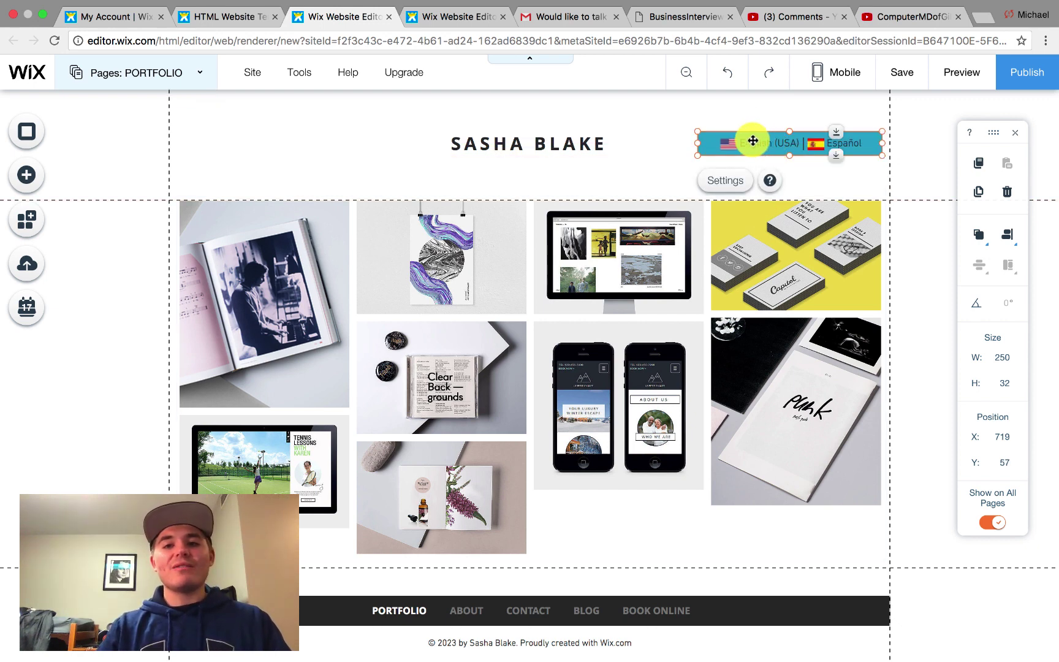
click(736, 179)
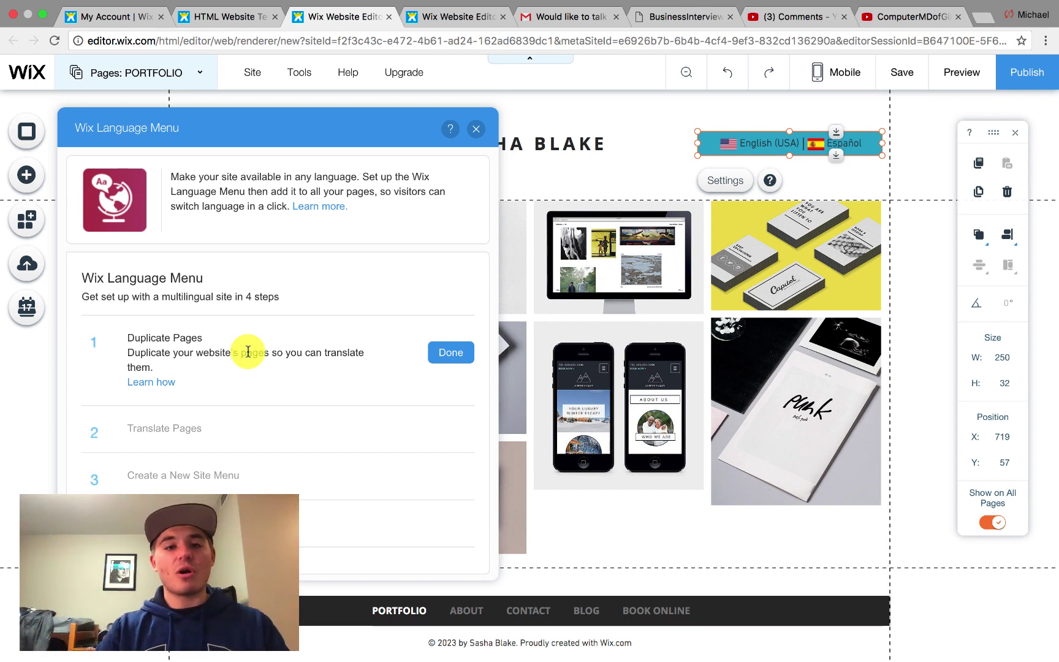
click(444, 352)
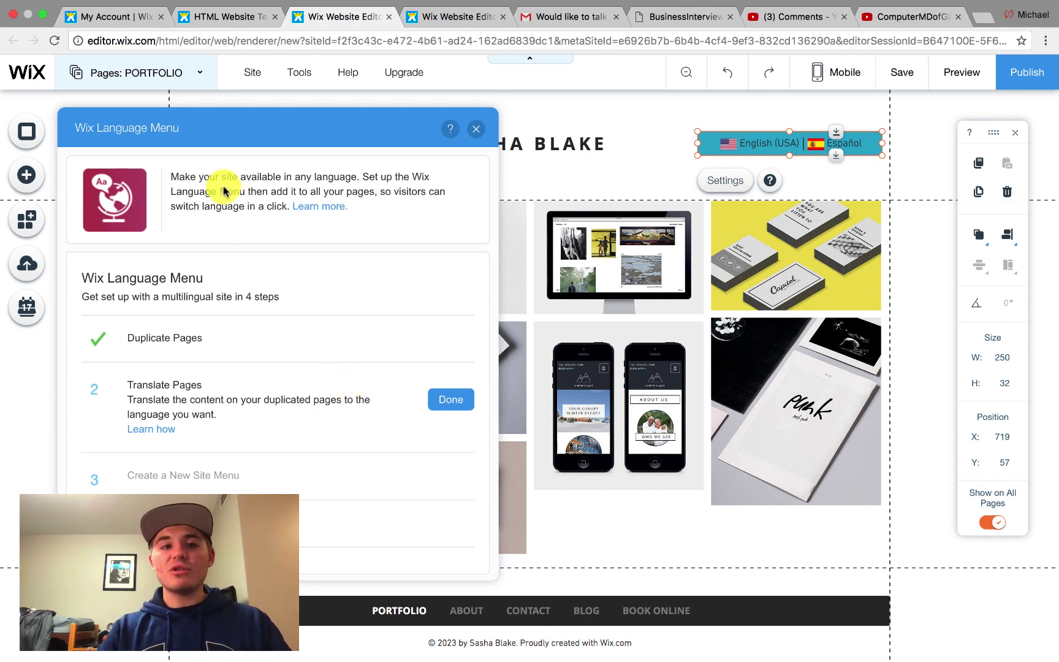
Step: Duplicate the PORTFOLIO page and name the copy "Spanish Portfolio"
click(186, 83)
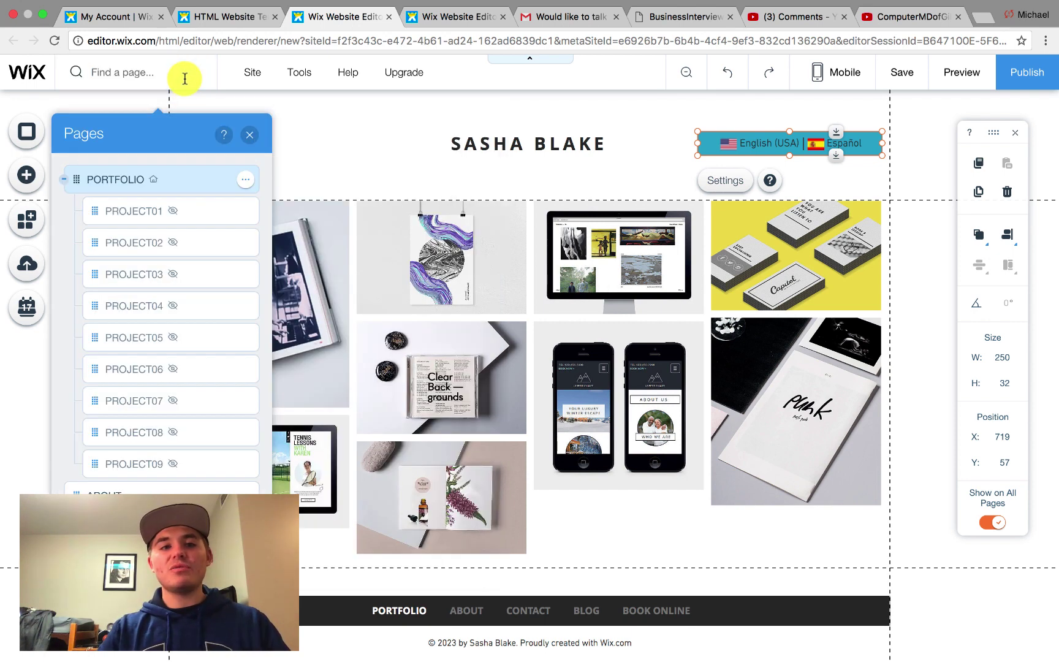
click(247, 180)
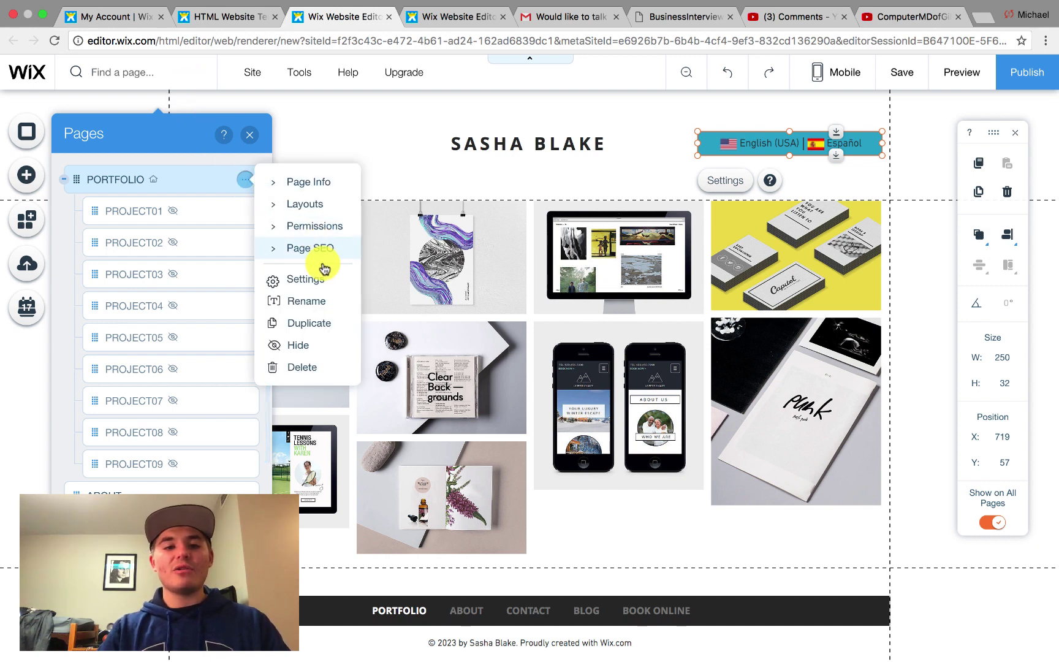
click(310, 323)
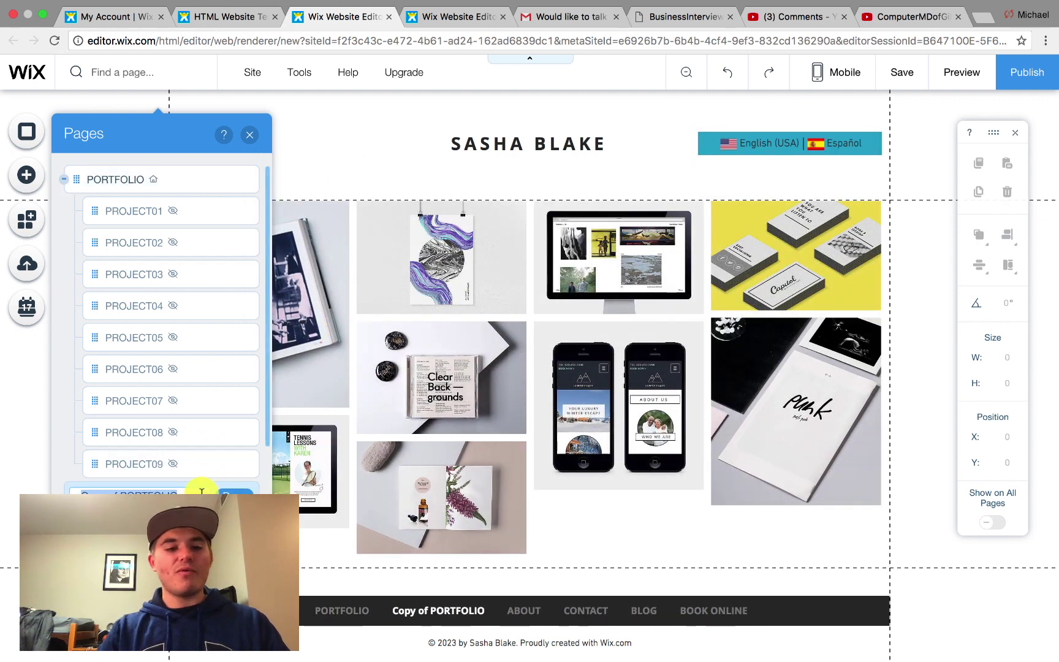
key(BackSpace)
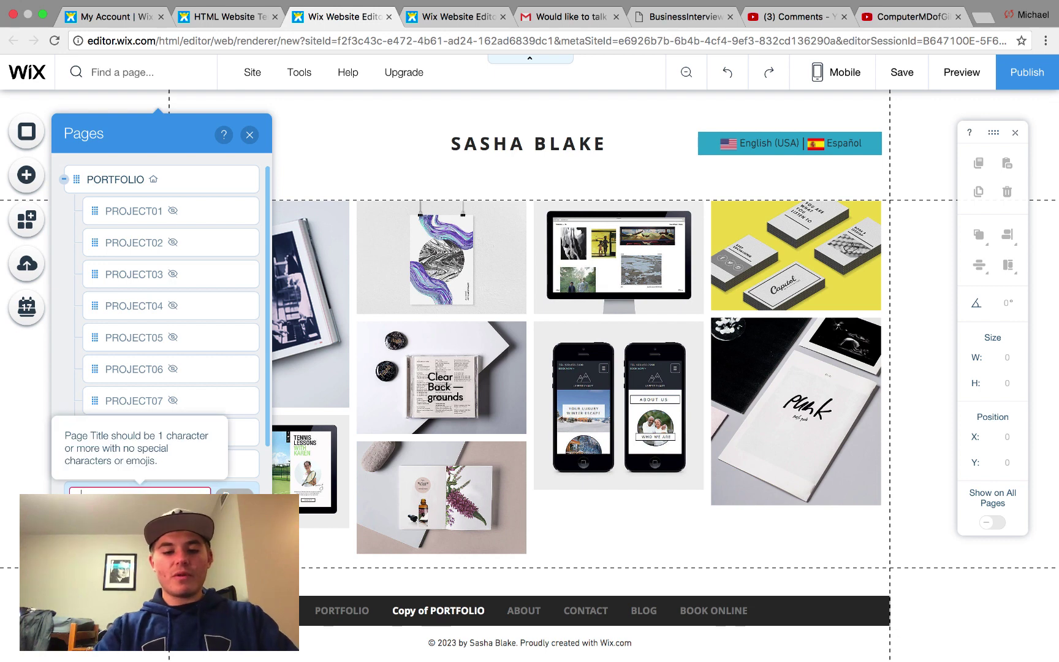
text(Copyright Portfolio)
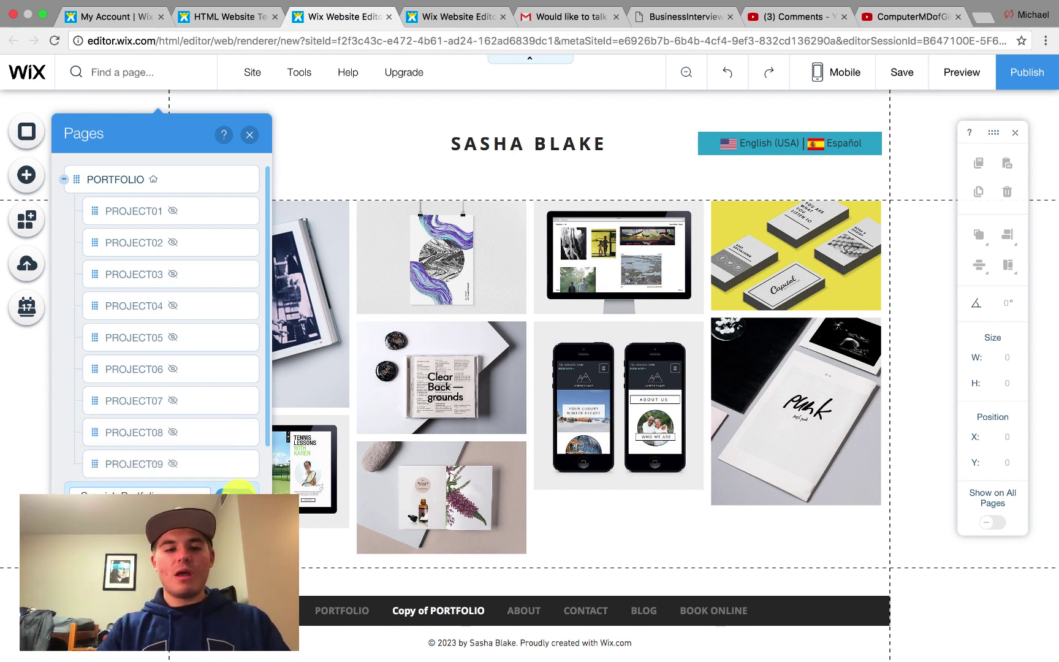
click(177, 221)
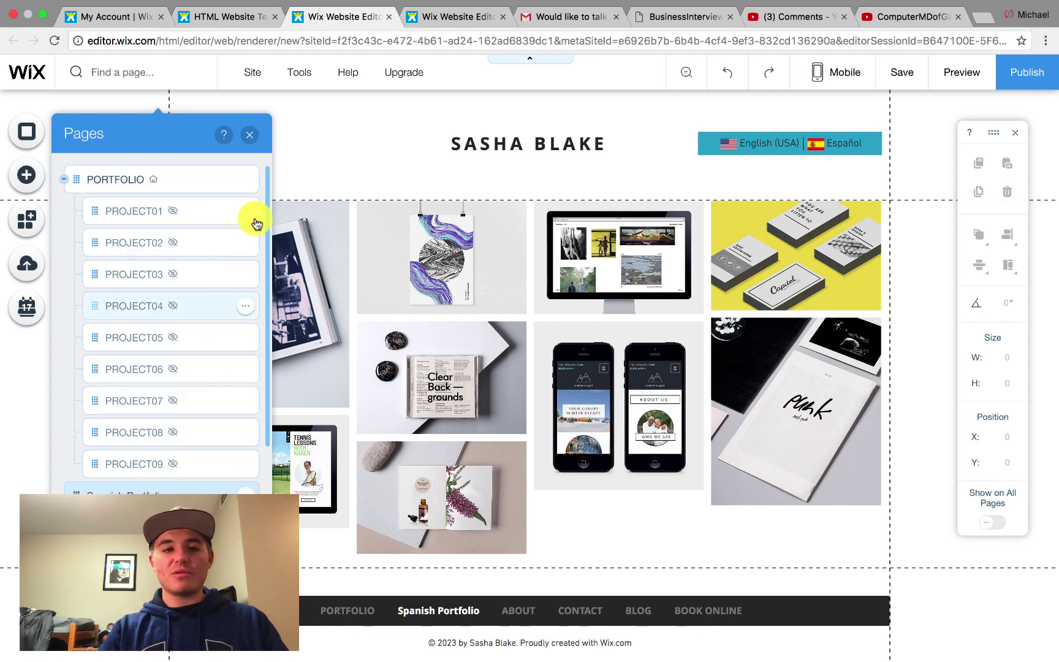
Step: Return to the PORTFOLIO page and mark the Translate Pages stage of the language menu's setup as done
click(132, 172)
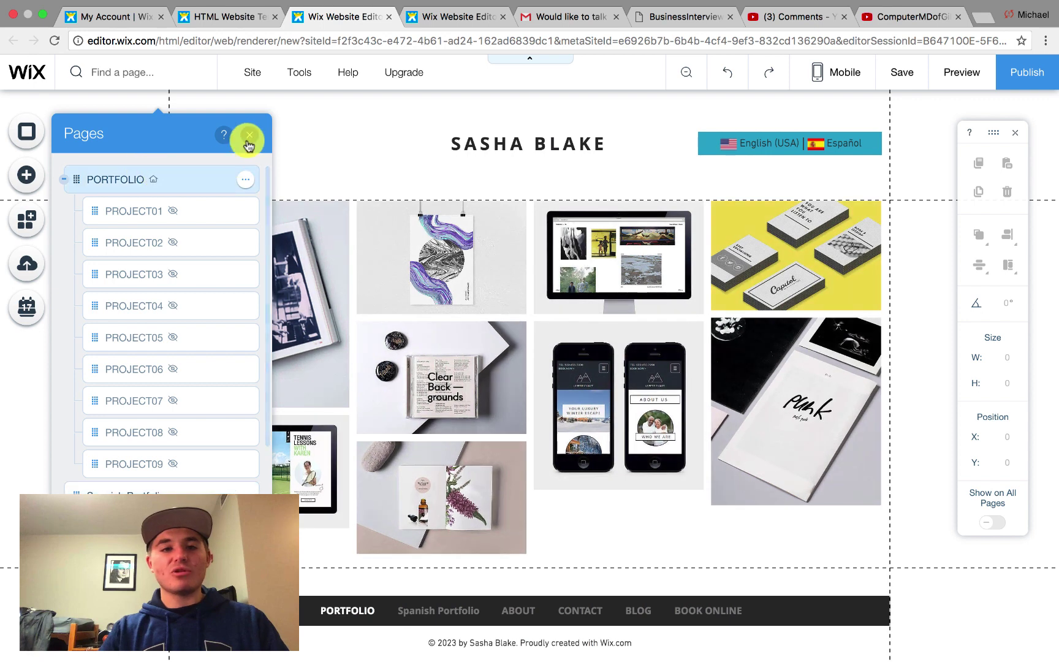
click(249, 138)
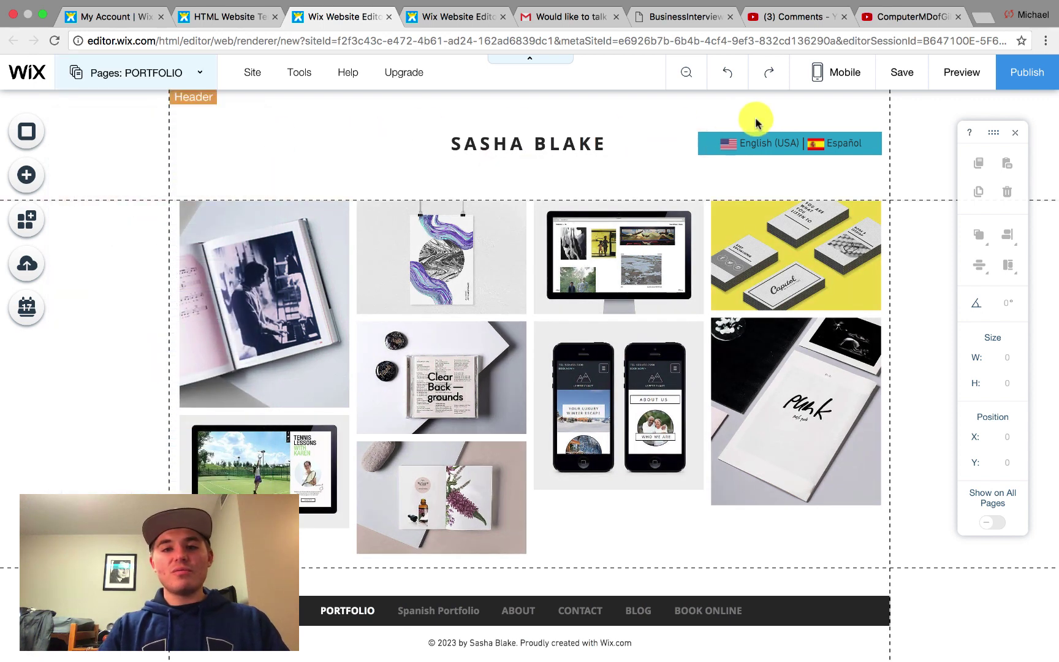
click(752, 136)
click(730, 181)
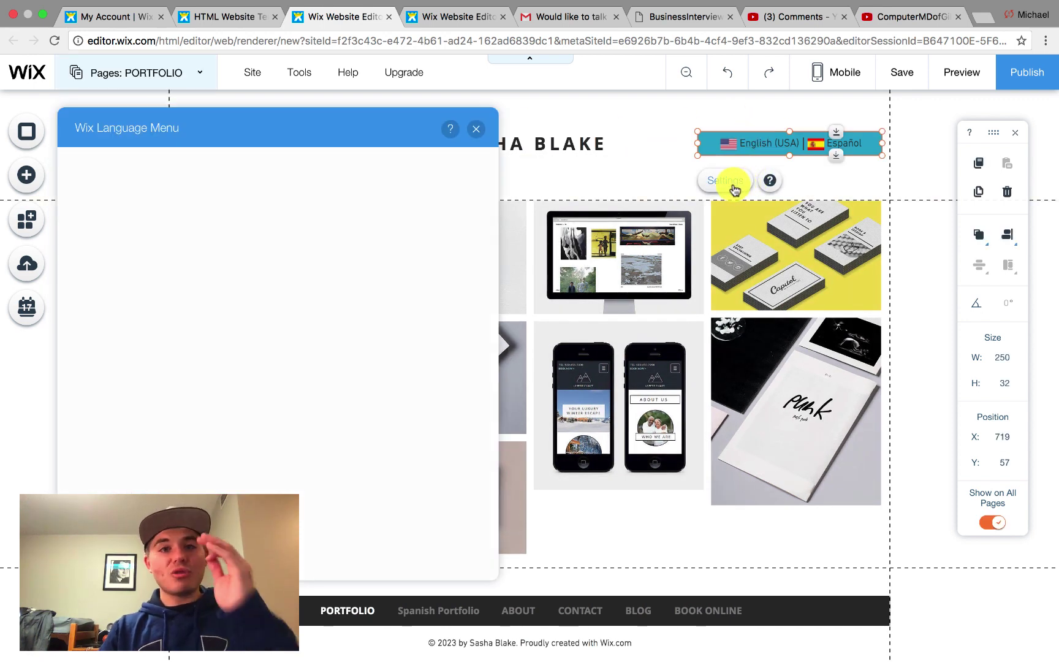
click(451, 399)
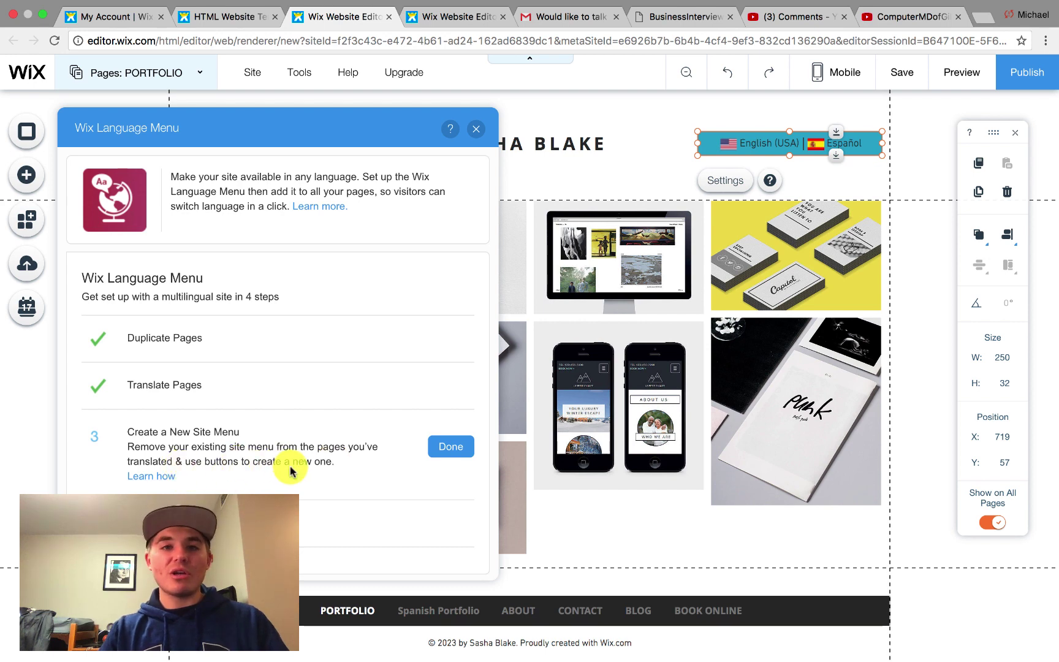
click(475, 129)
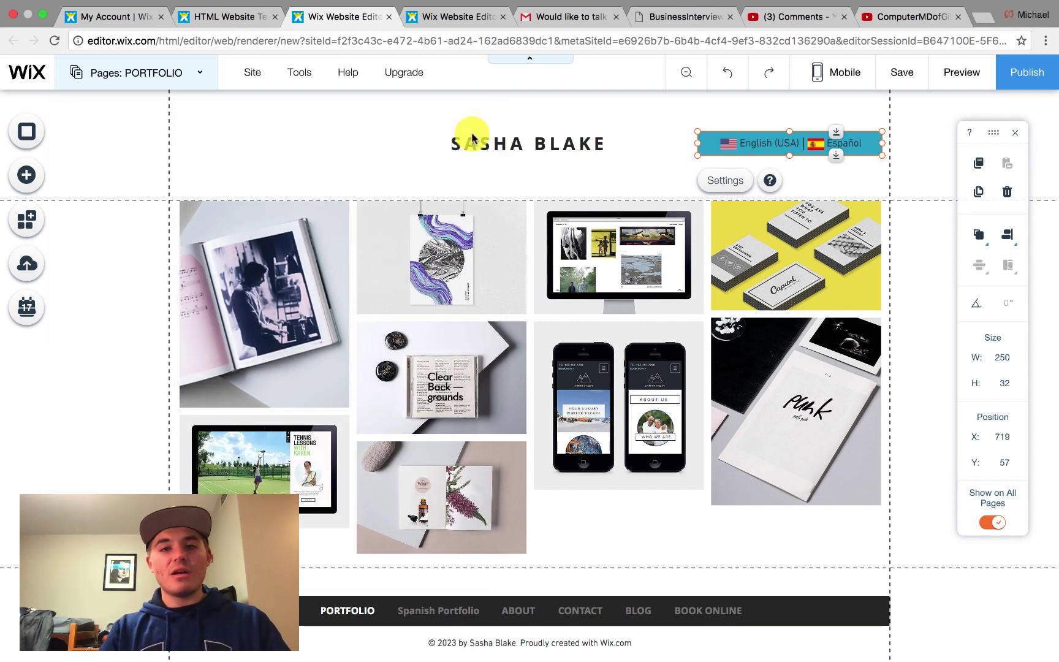
scroll(503, 264, down, 1)
scroll(503, 264, up, 1)
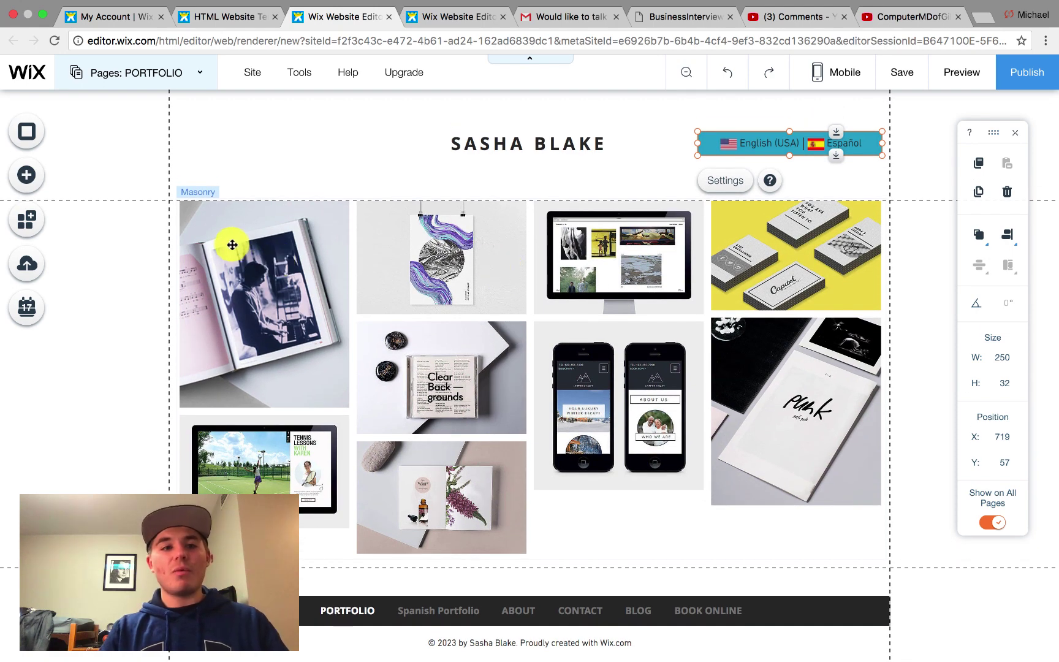
click(480, 619)
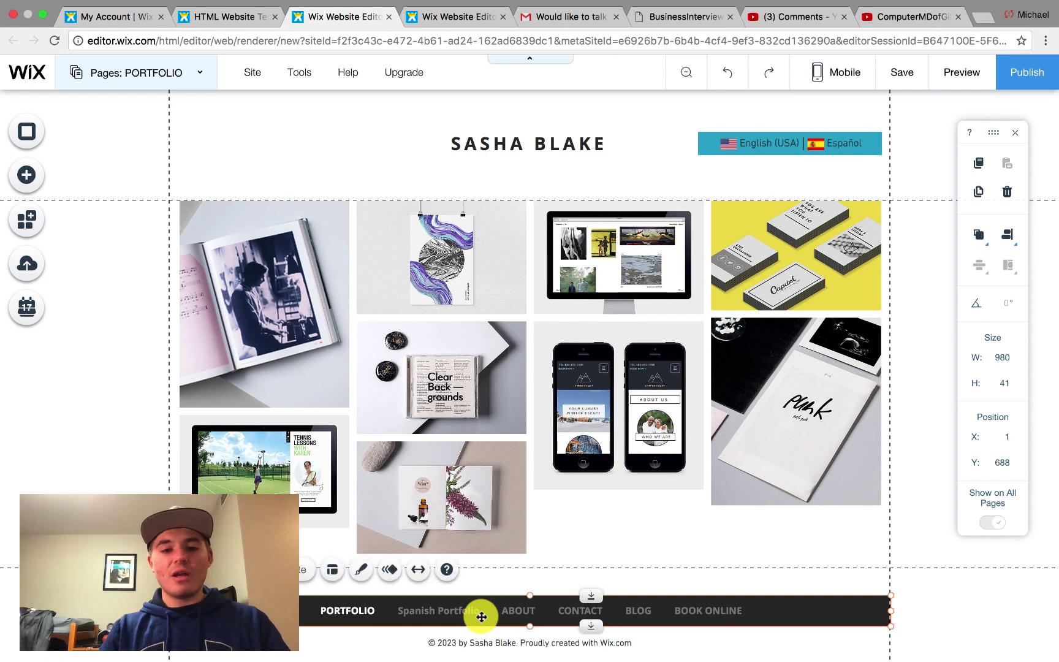
Step: Try a themed horizontal menu in the header below the site title at X 23, Y 89, and delete it
click(42, 178)
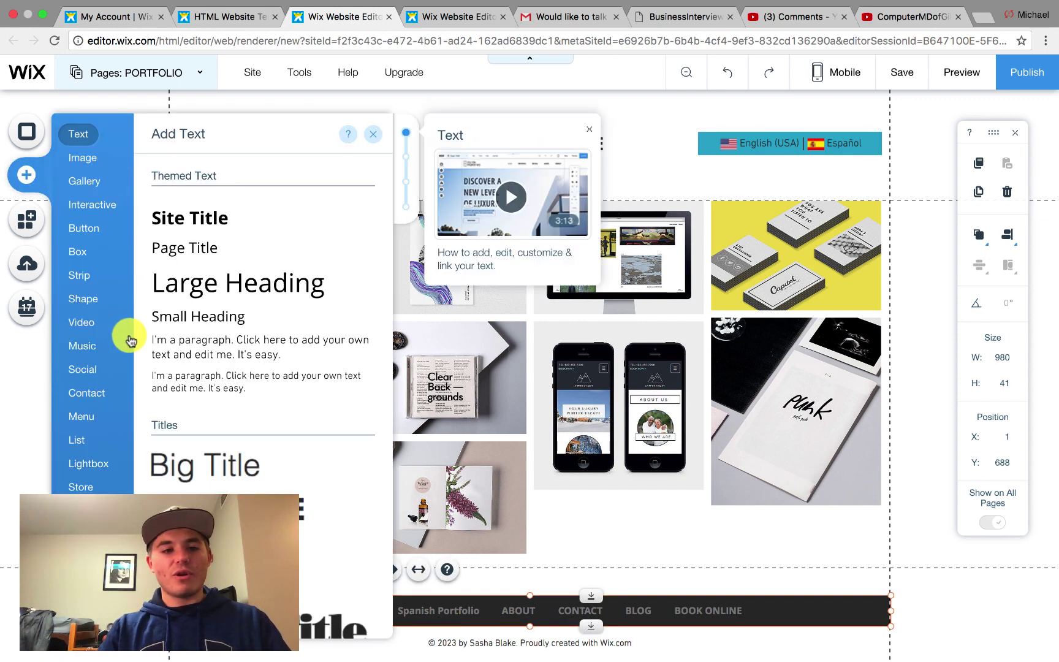
click(88, 418)
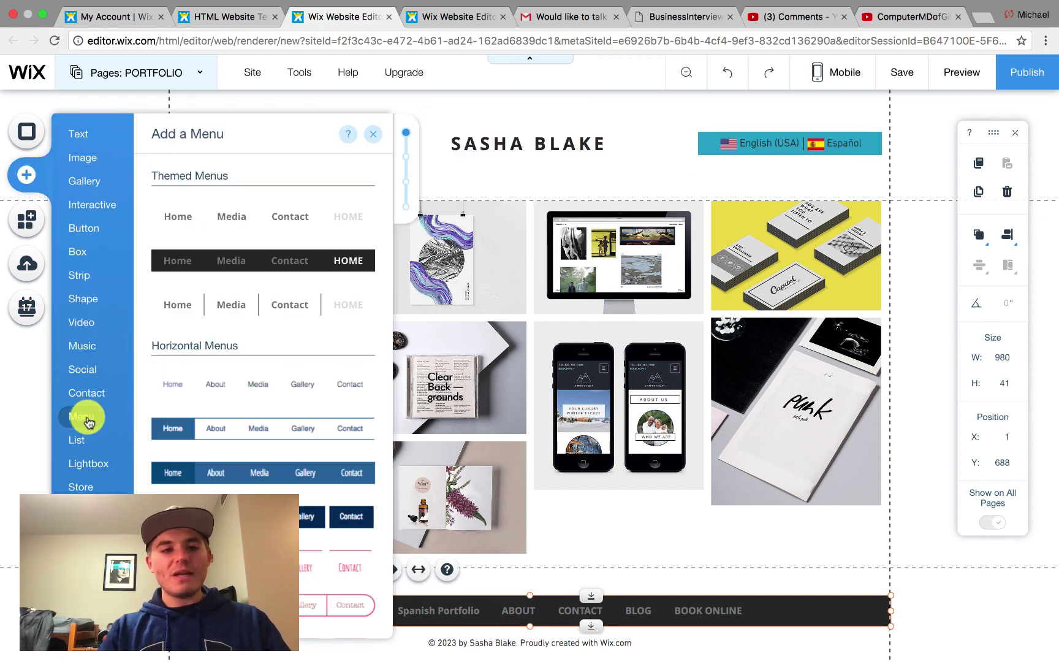
click(224, 220)
drag(524, 383, 375, 184)
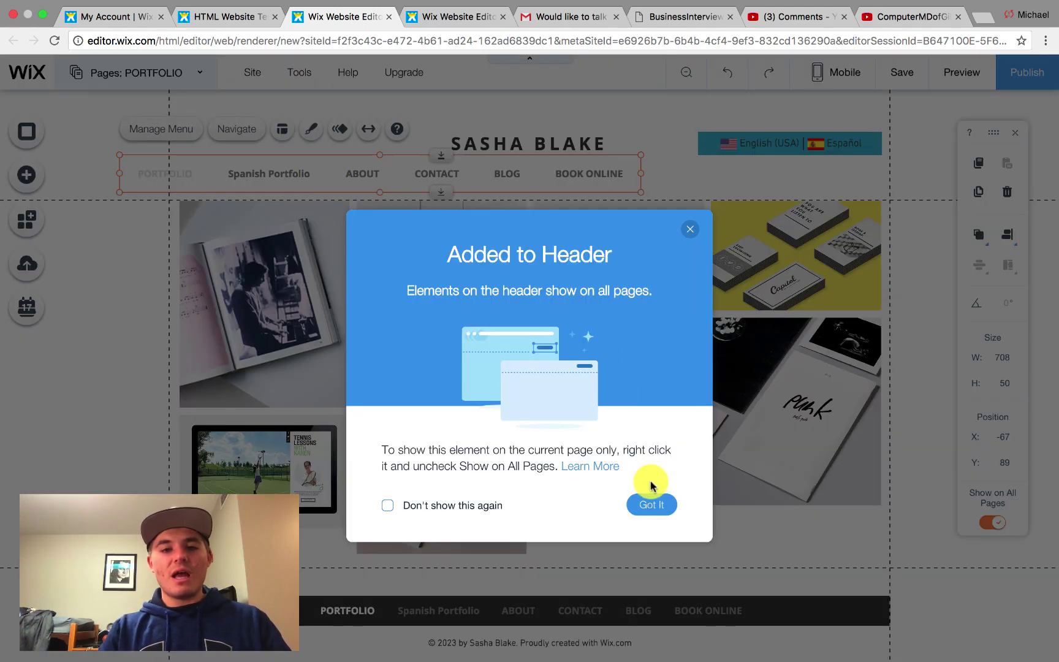
click(652, 505)
drag(350, 173, 404, 182)
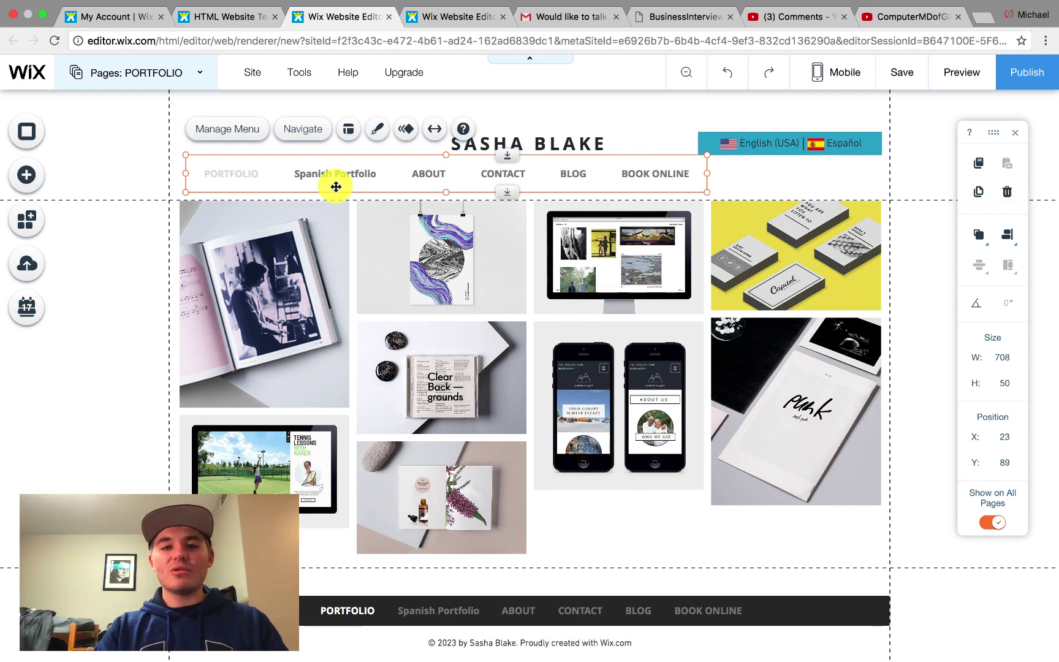
key(Delete)
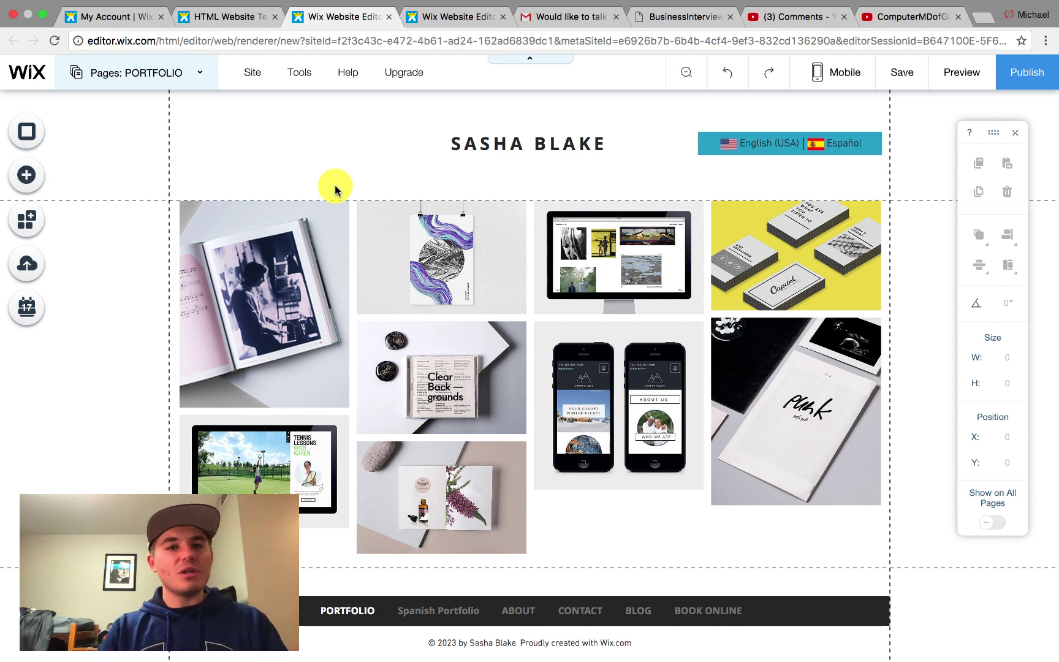
Step: Add a dark themed button to the header and place it at X 23, Y 98
click(37, 183)
click(86, 233)
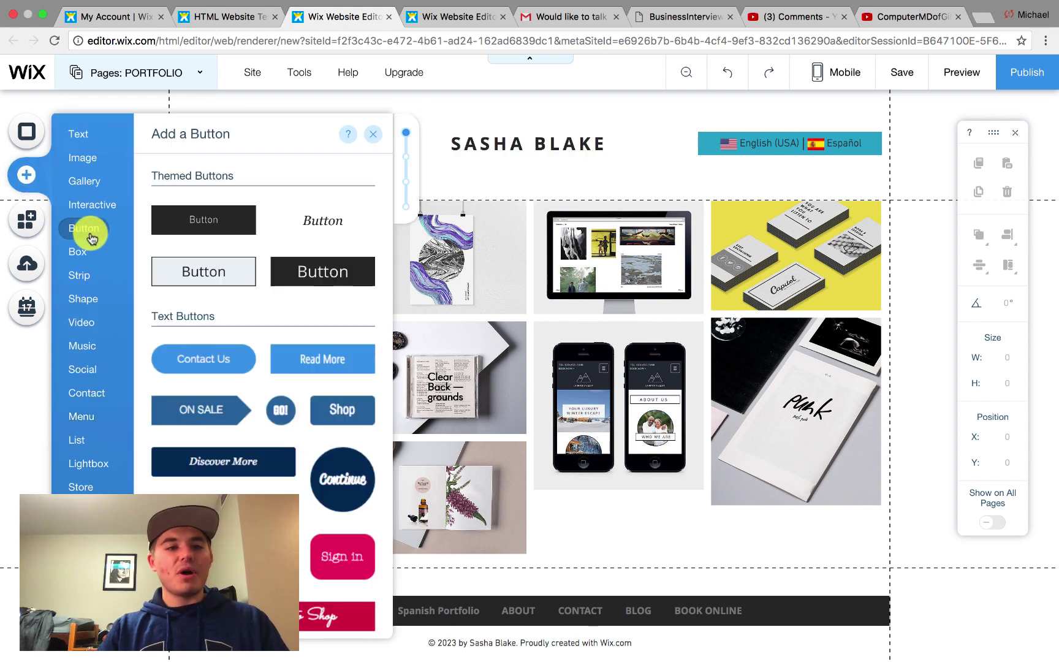
mouse_move(226, 225)
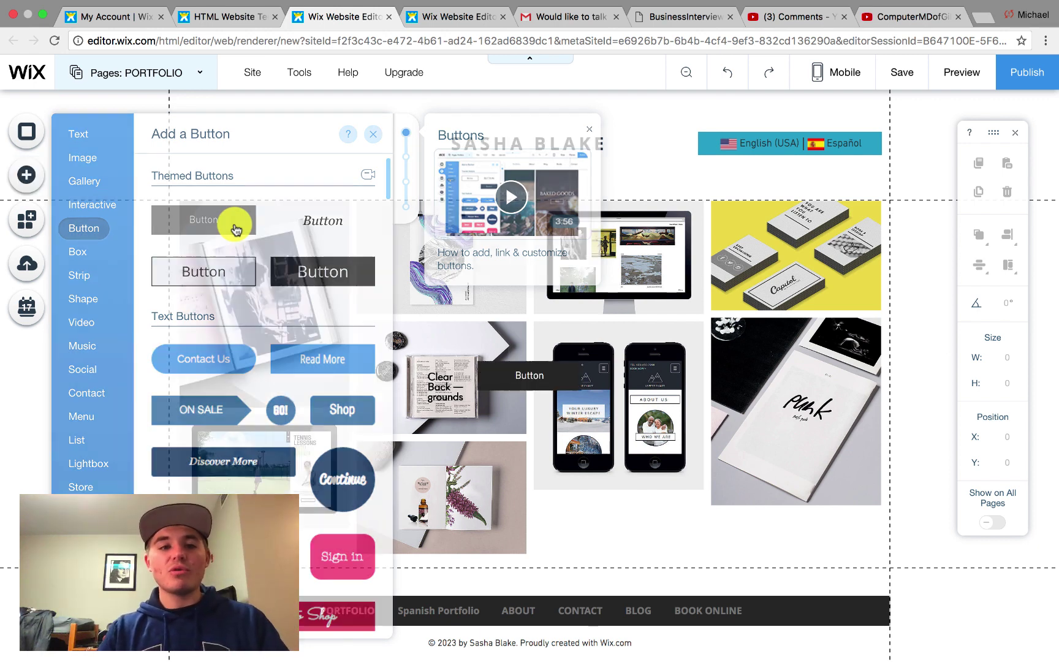
click(230, 225)
drag(520, 375, 229, 176)
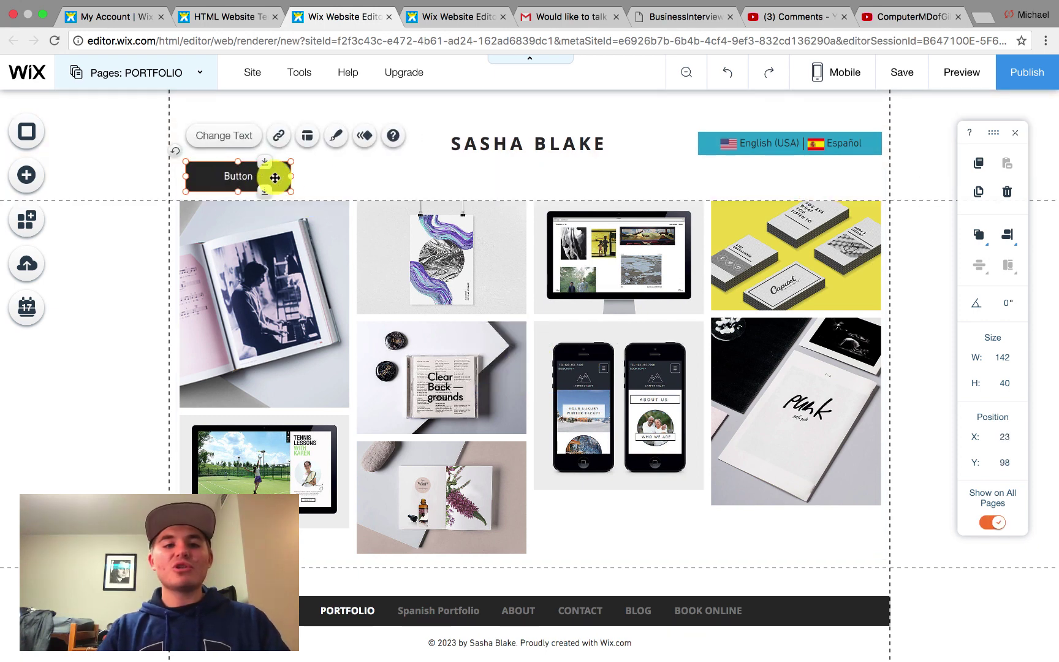
Step: Duplicate the header button and place the copy beside it at X 182, Y 98
click(319, 182)
click(253, 173)
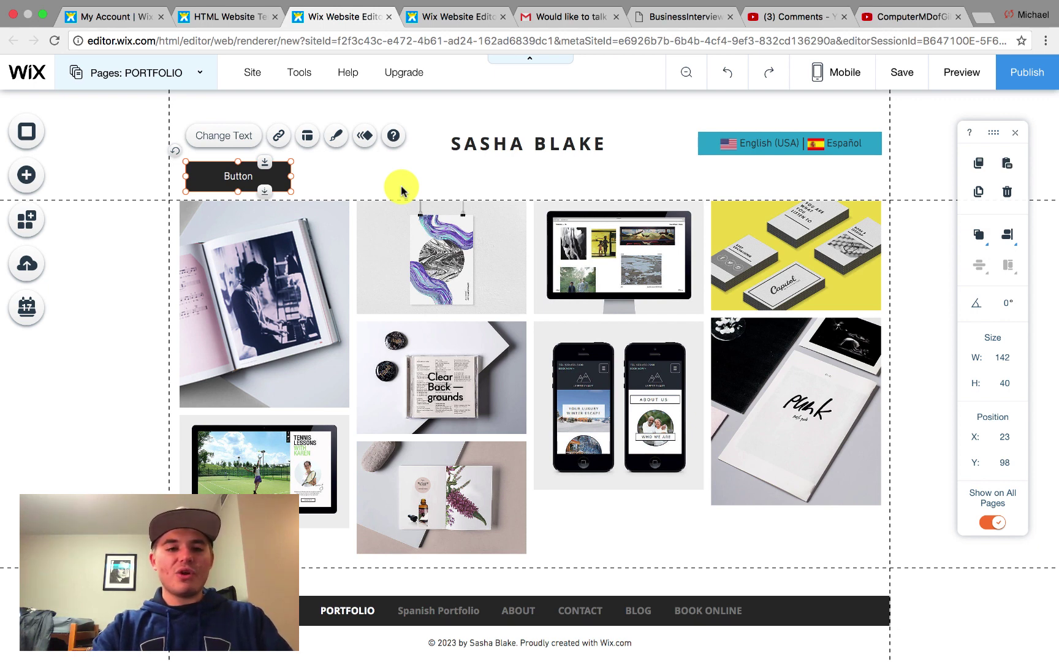
key(super+v)
drag(303, 197, 399, 171)
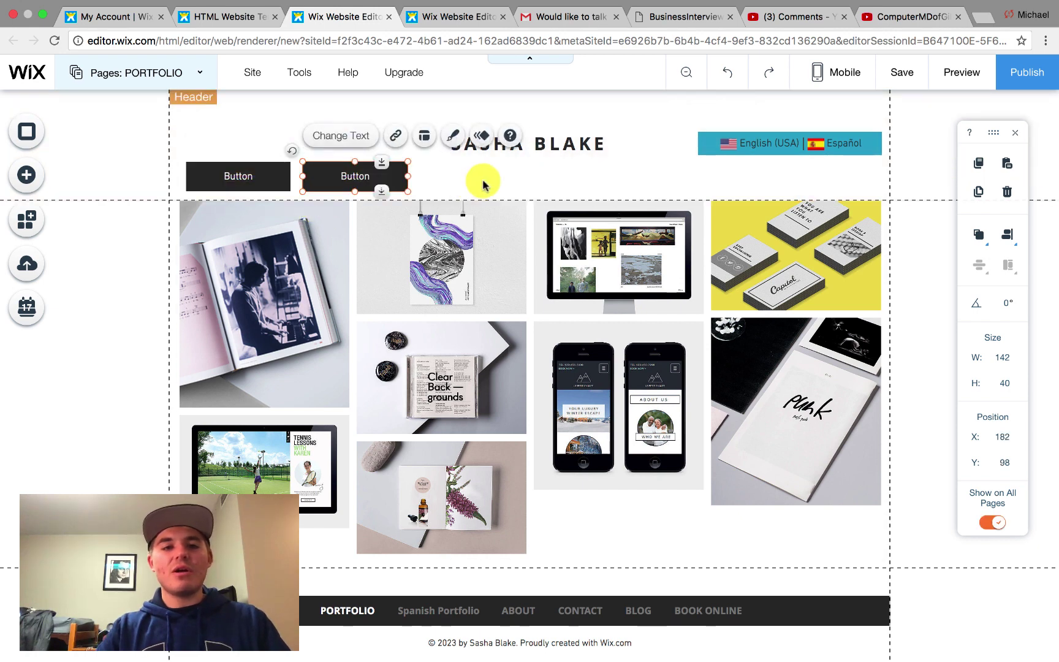
click(248, 156)
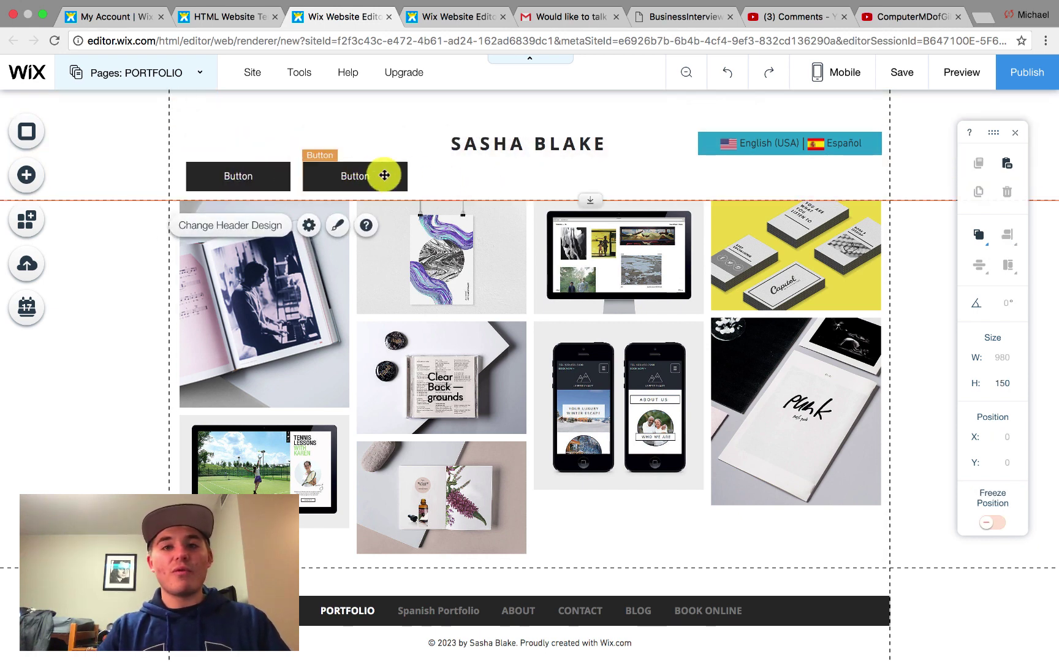
Step: Change the first header button's text to "Home"
click(239, 177)
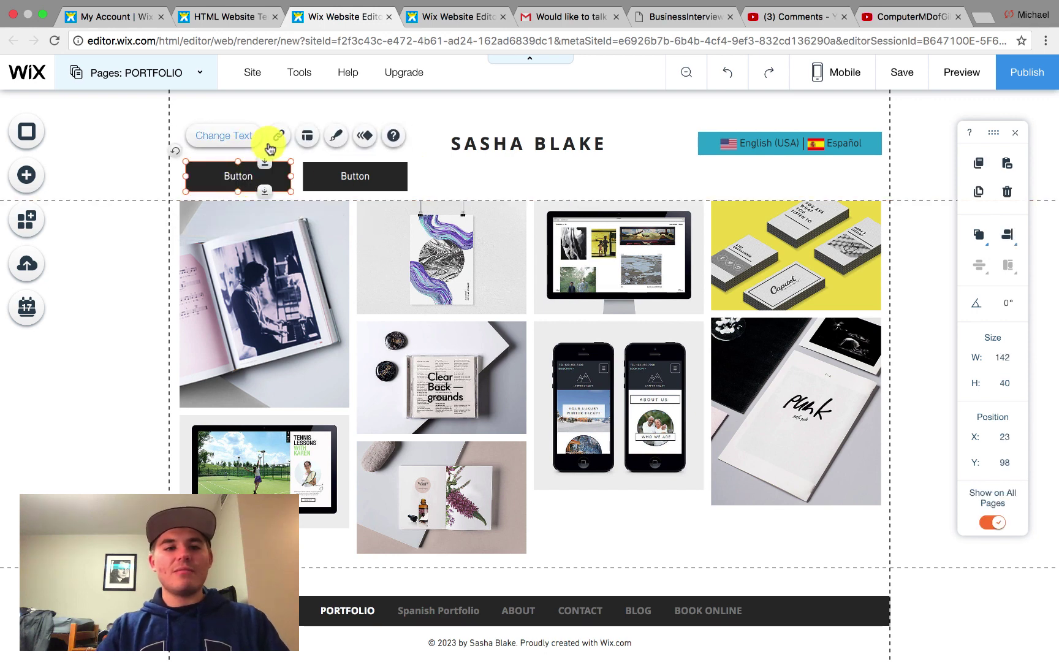
double_click(255, 172)
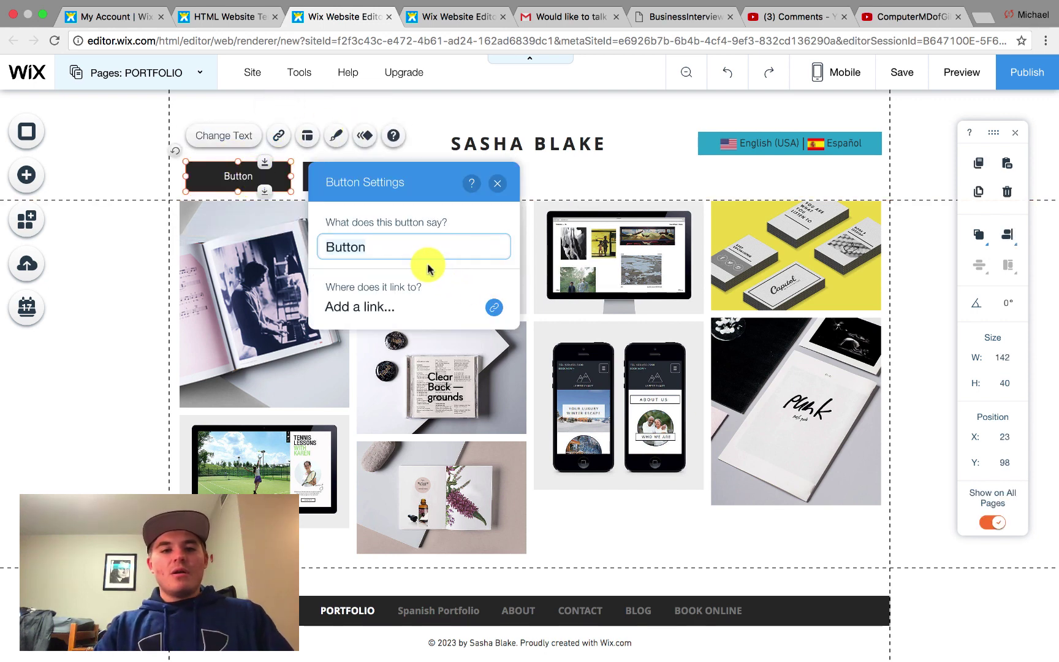
key(BackSpace)
text(Home)
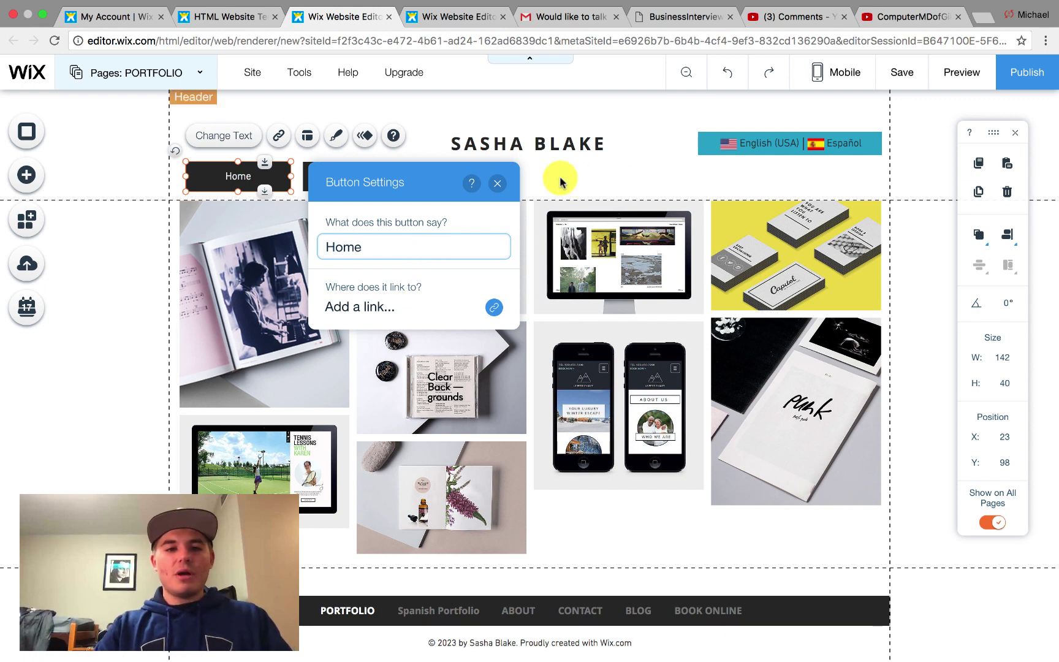
click(497, 183)
Step: Change the second header button's text to "Portfolio"
double_click(349, 177)
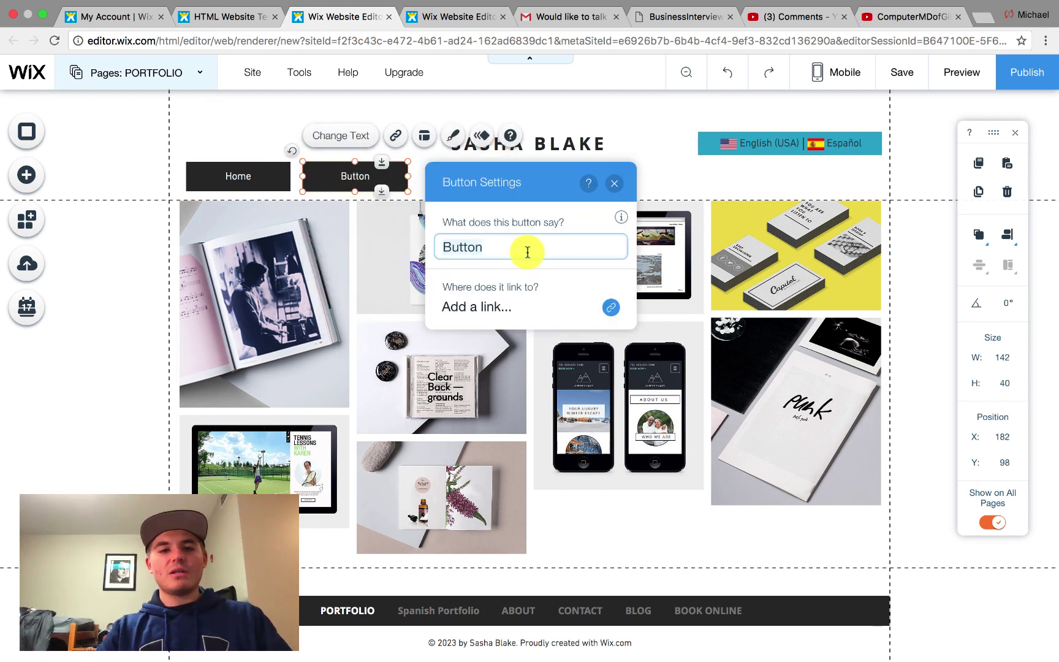
text(Port)
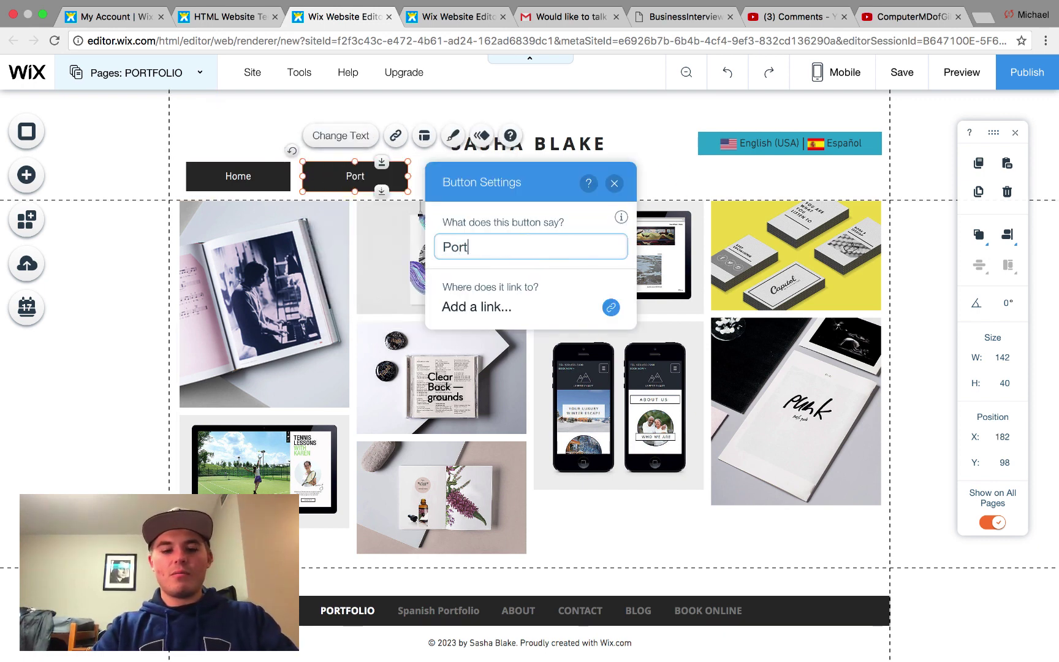
text(folio)
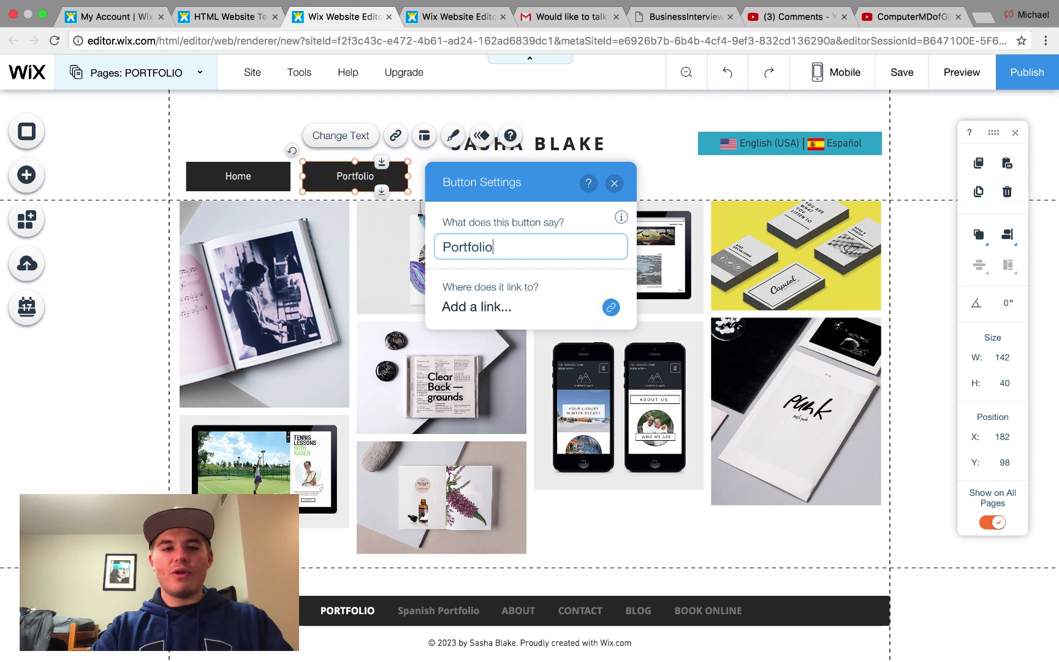
click(614, 184)
click(538, 191)
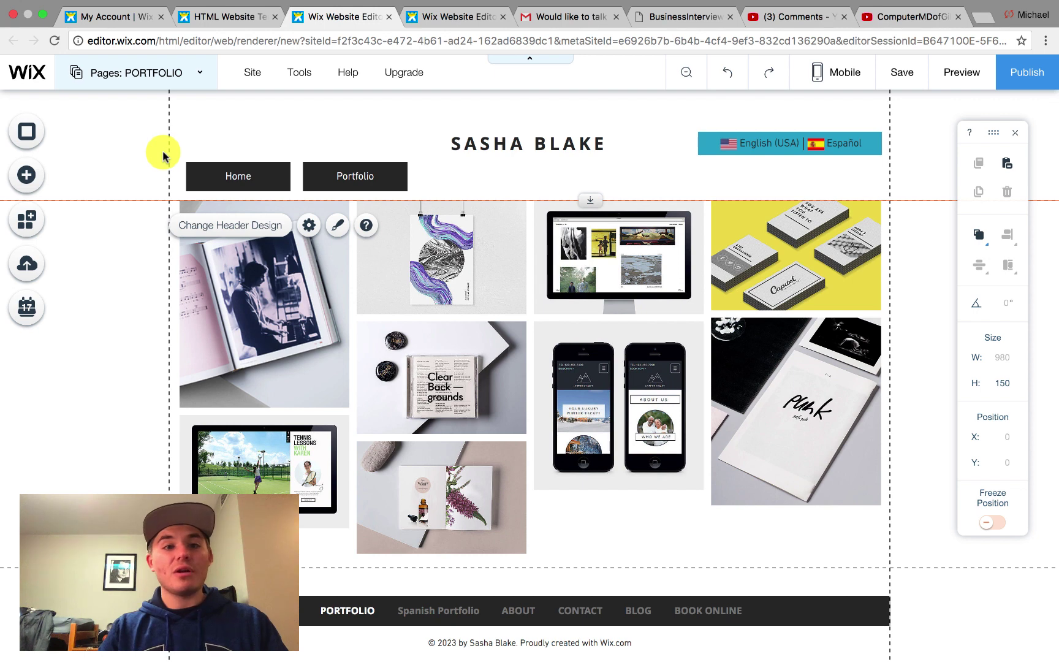
Step: Group the Home and Portfolio buttons and move the group slightly to X 20, Y 95
drag(163, 153, 447, 201)
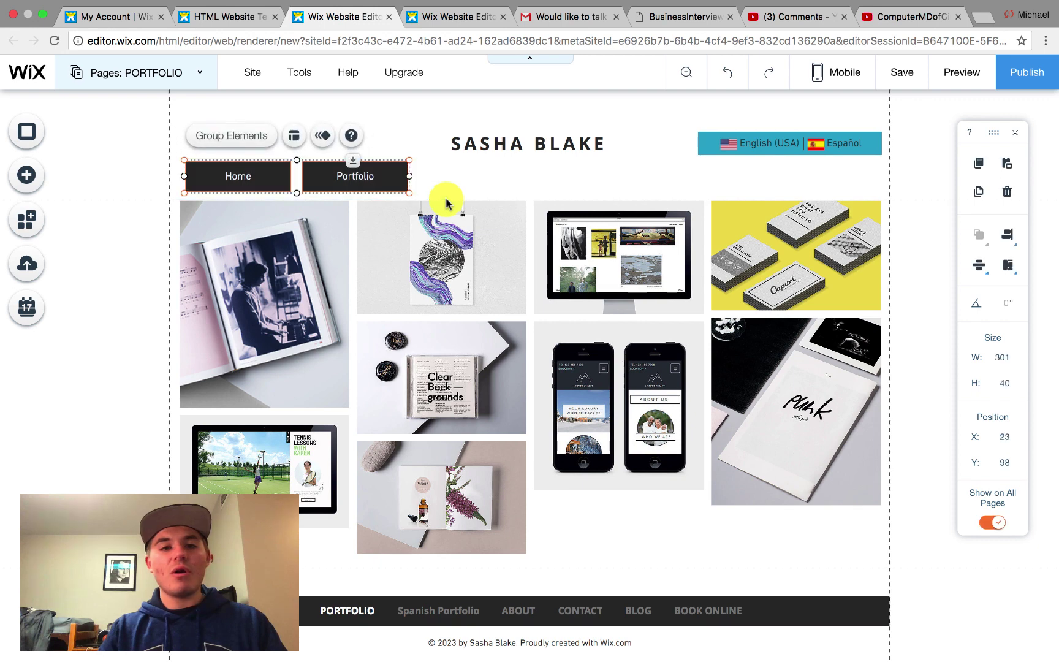
click(251, 147)
mouse_move(256, 171)
mouse_down()
mouse_move(224, 118)
mouse_move(270, 168)
mouse_move(220, 147)
mouse_move(243, 125)
mouse_move(267, 173)
mouse_move(258, 175)
mouse_up()
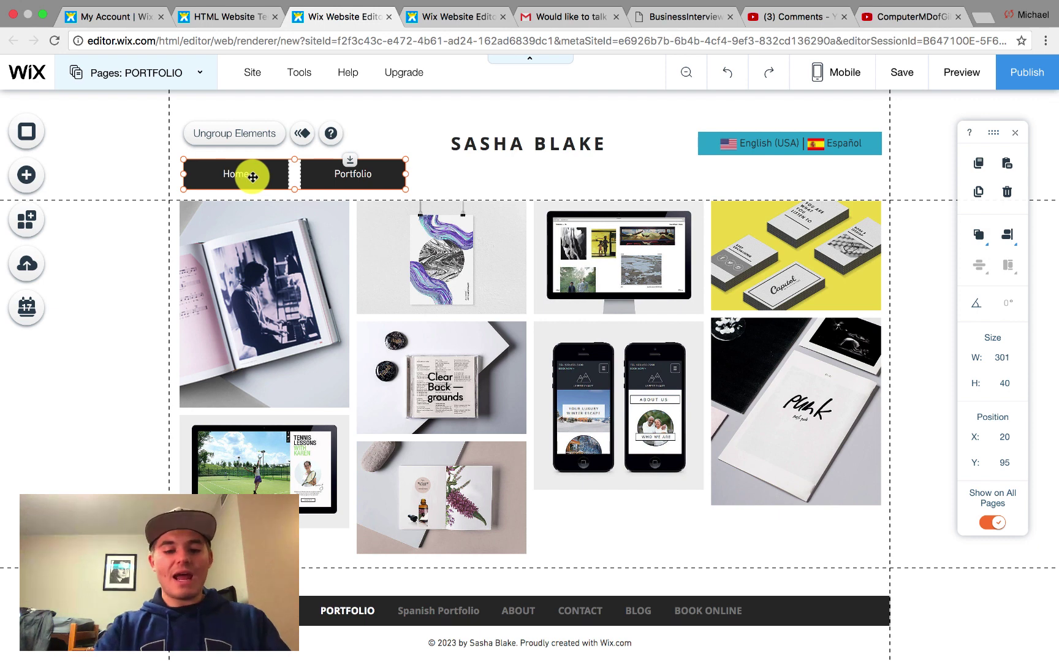
Step: Check the ABOUT page for the Home and Portfolio buttons in its header, and return to the PORTFOLIO page
click(182, 76)
scroll(229, 438, down, 2)
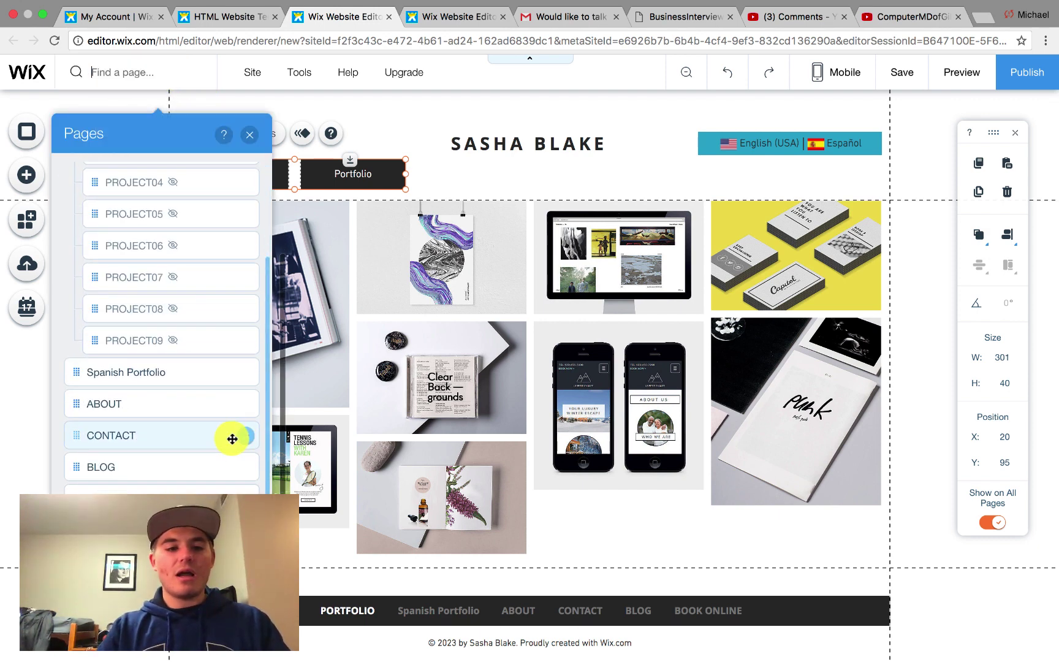
click(158, 402)
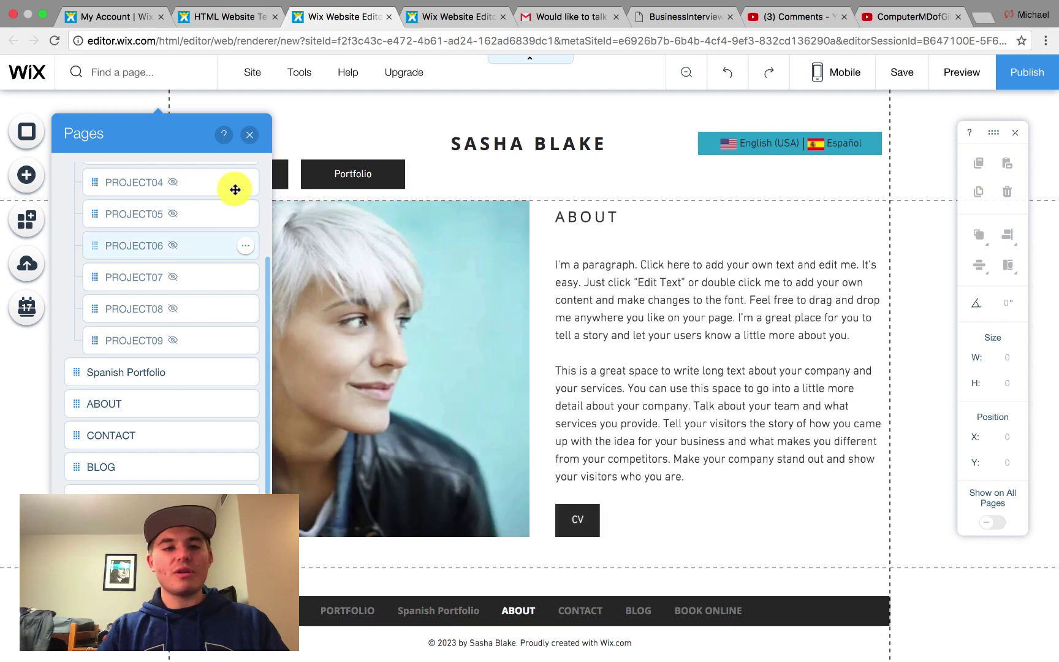
click(249, 135)
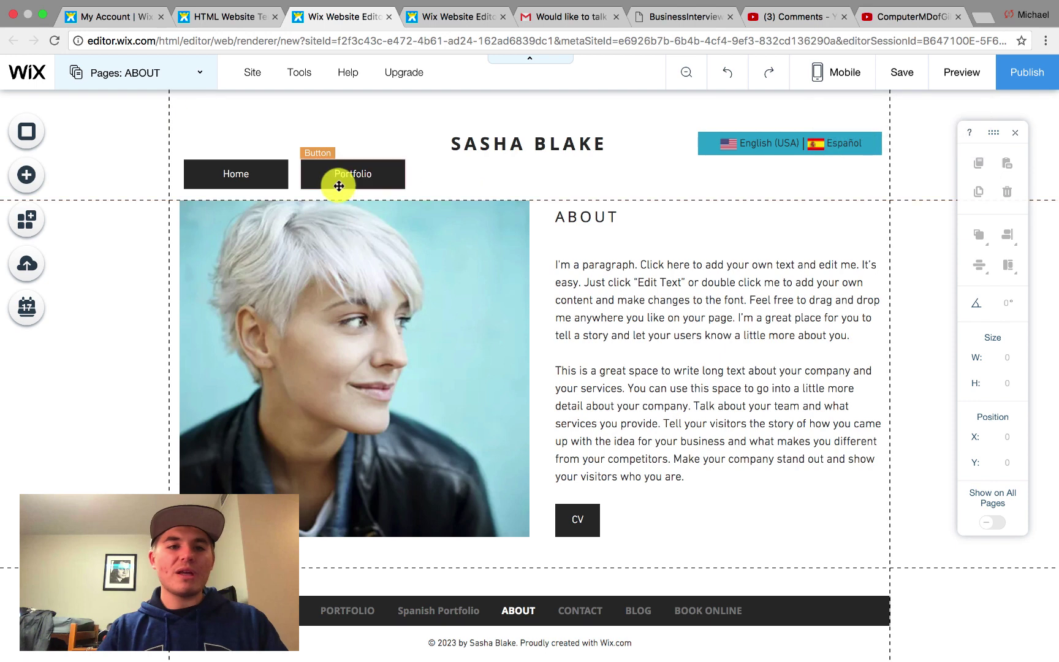
click(163, 73)
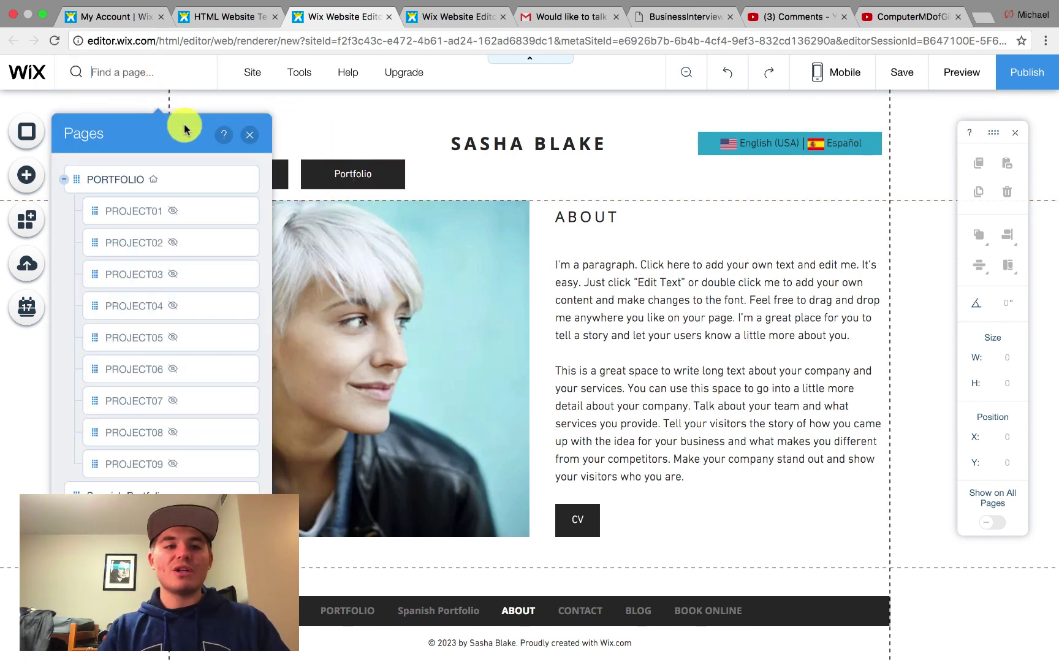
click(170, 180)
click(251, 137)
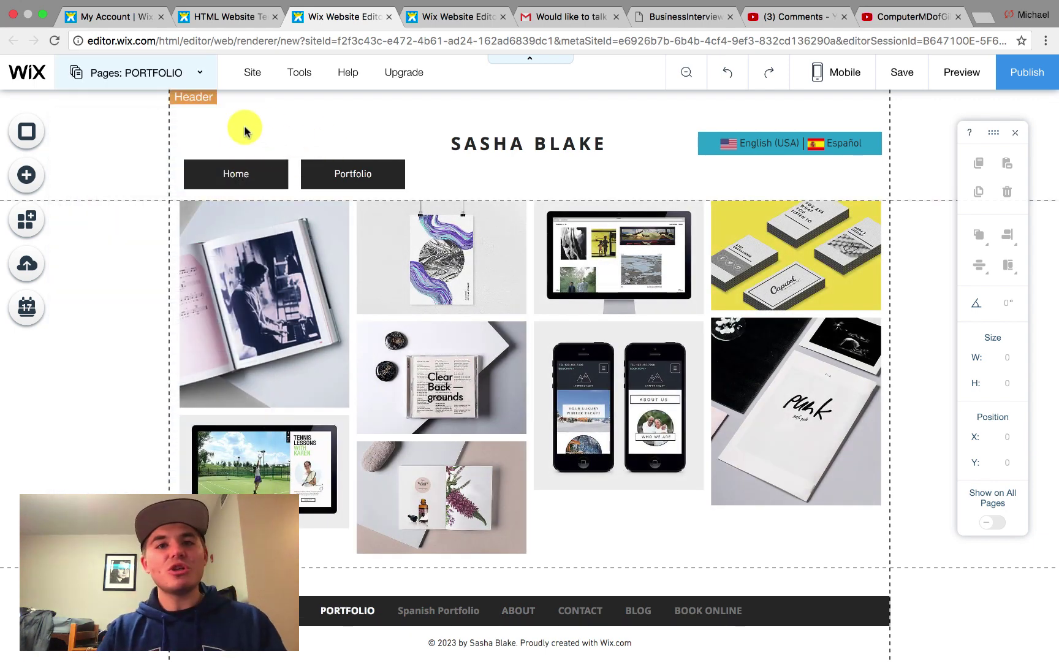
Step: Turn off Show on All Pages for both the Home and the Portfolio button
click(247, 174)
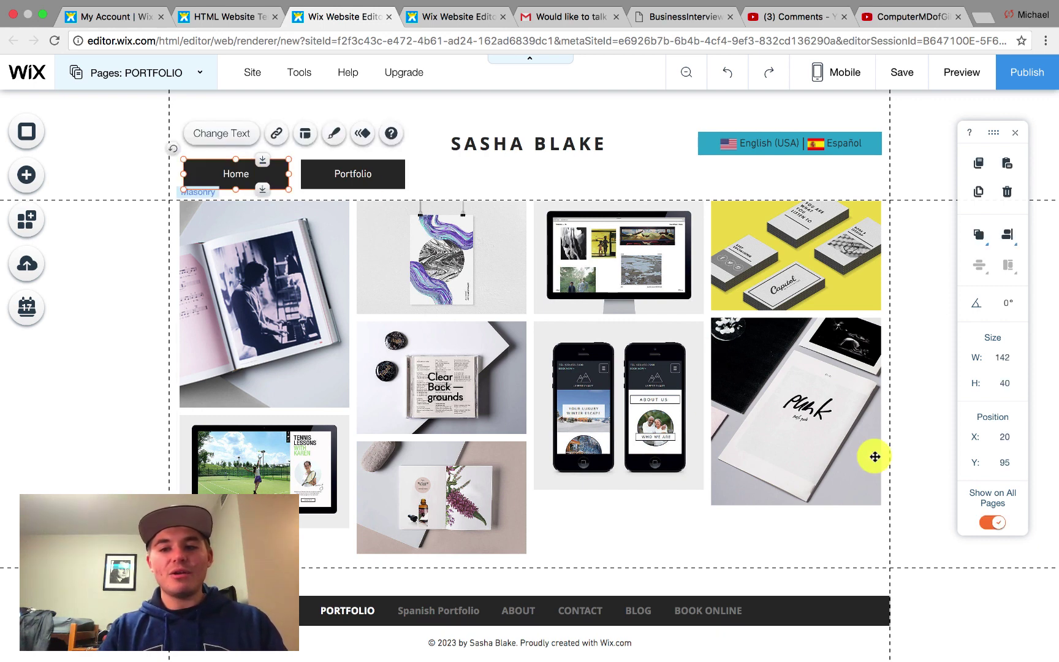
click(993, 524)
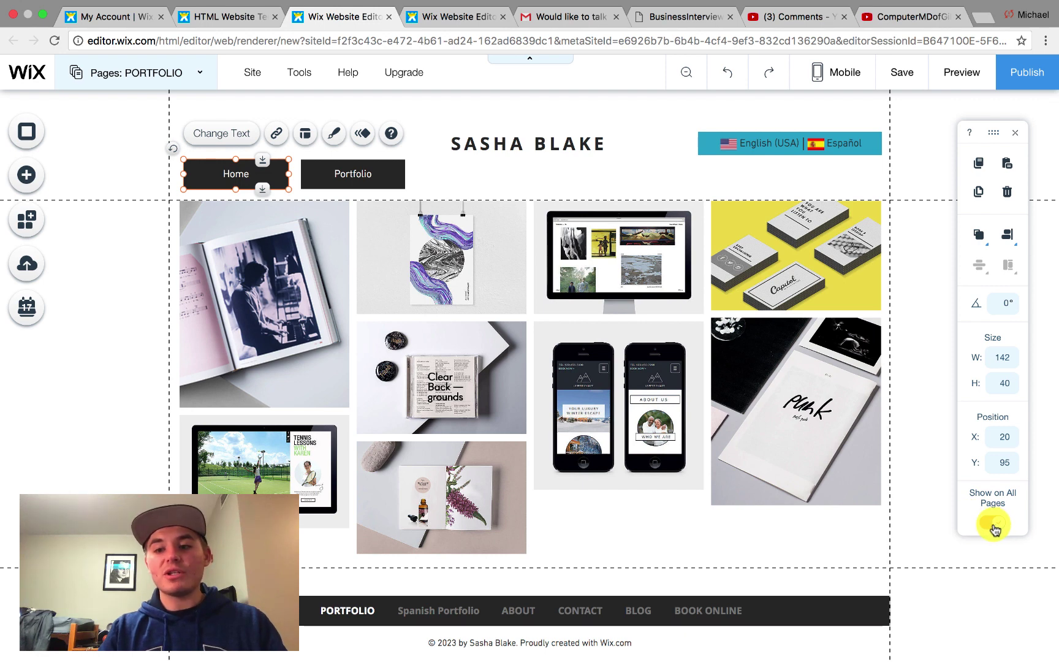
click(343, 171)
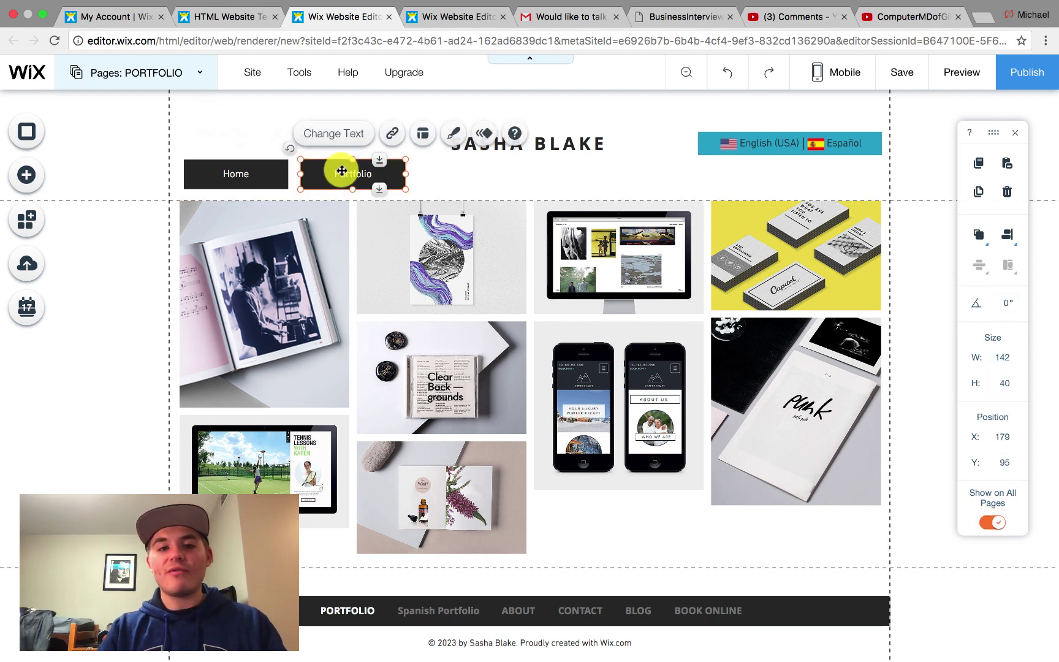
click(993, 522)
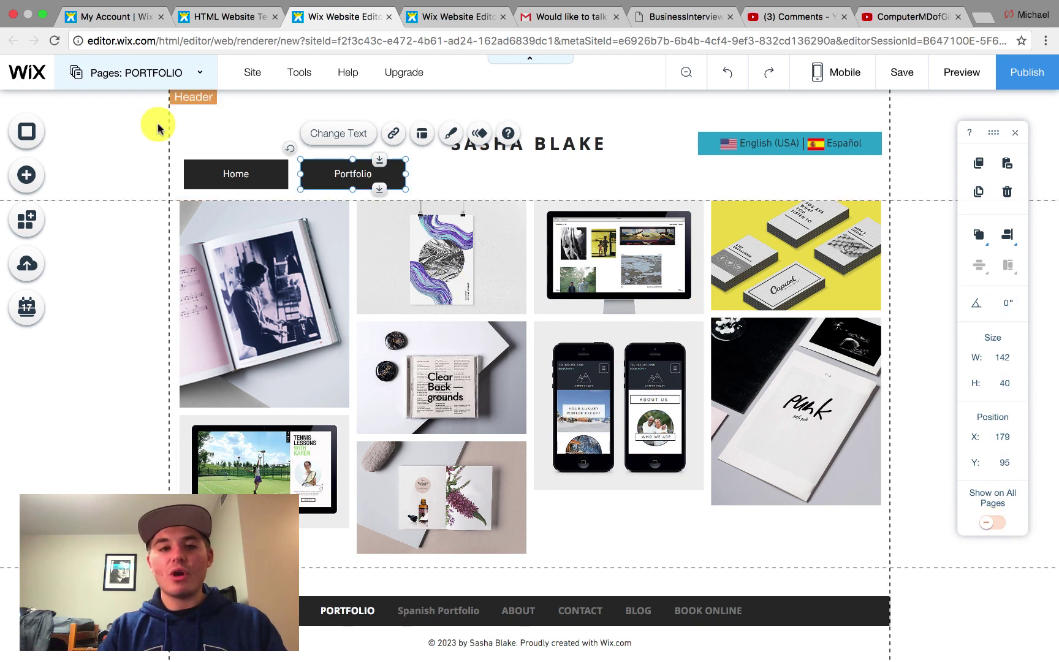
Step: Regroup the Home and Portfolio buttons as elements of the PORTFOLIO page only
drag(160, 142, 425, 199)
click(207, 134)
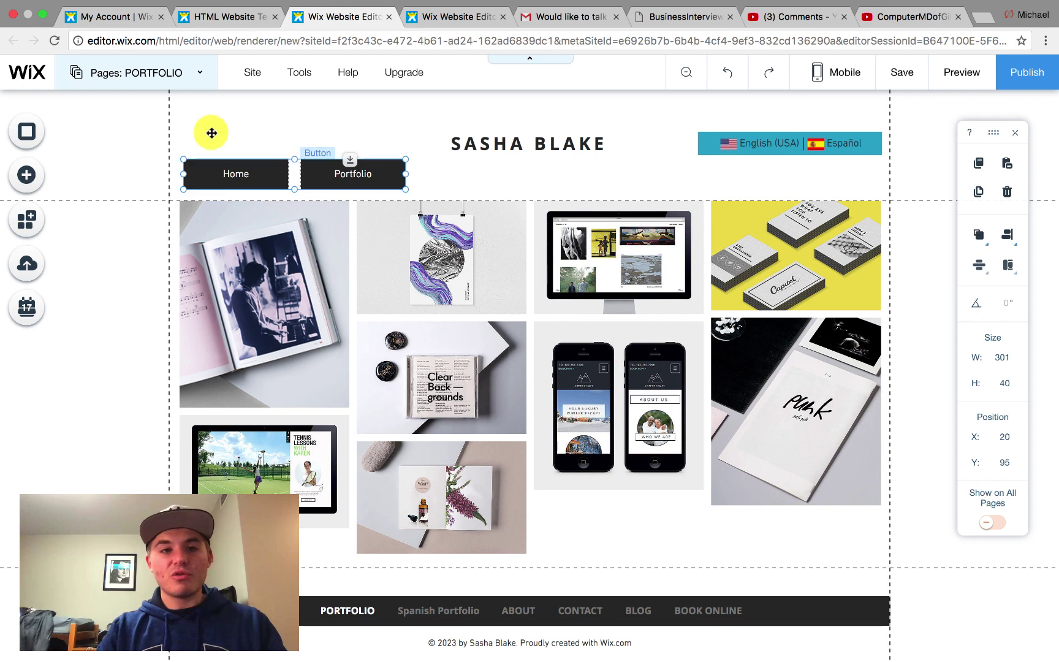
click(341, 180)
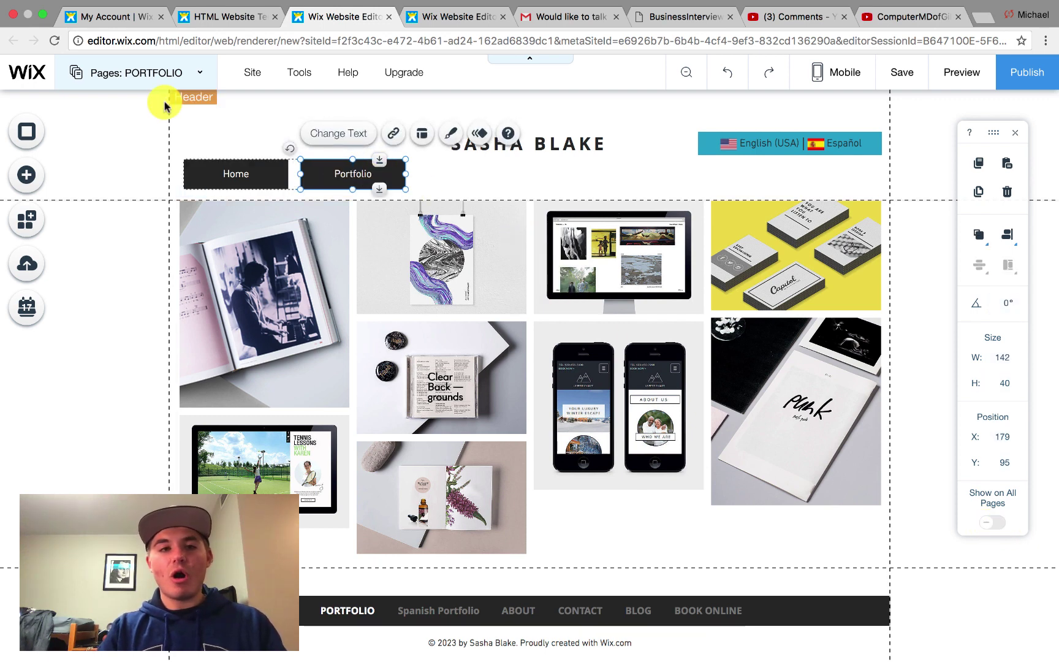
Step: Open the ABOUT page to check whether the Home and Portfolio buttons still show in its header
click(152, 67)
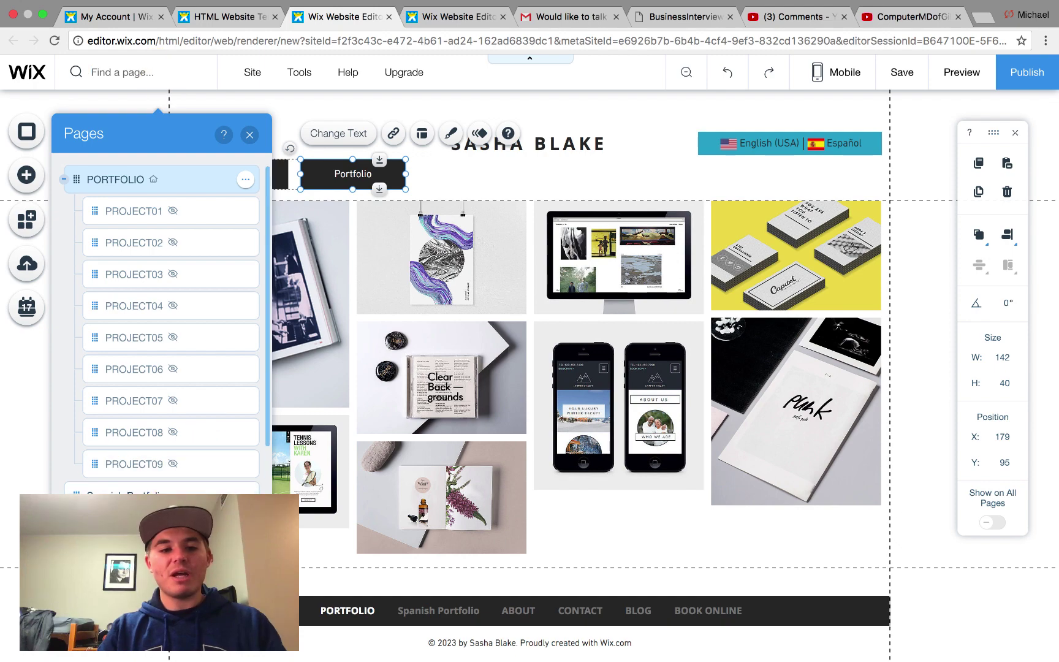
click(251, 137)
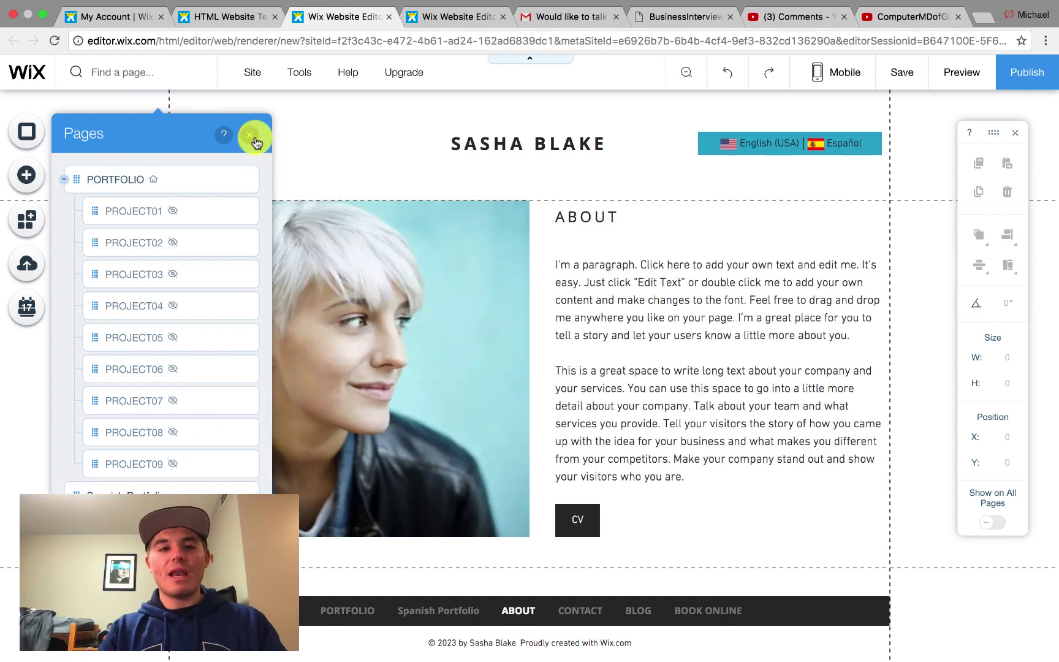
Step: Copy the grouped Home and Portfolio buttons from the PORTFOLIO page and paste them into the ABOUT page's header
click(184, 179)
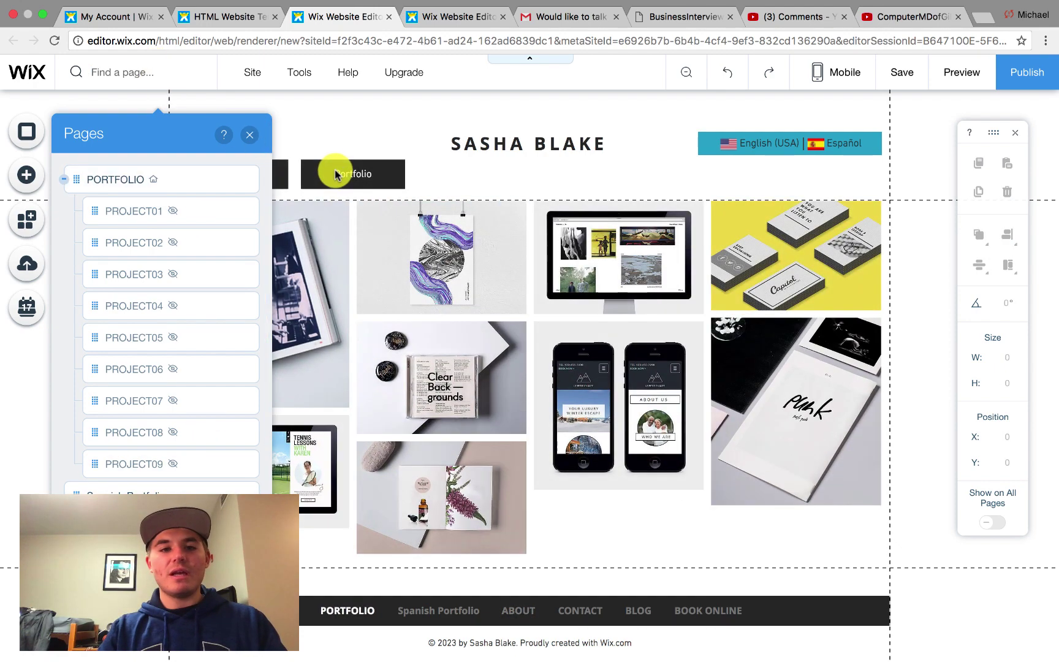
click(336, 174)
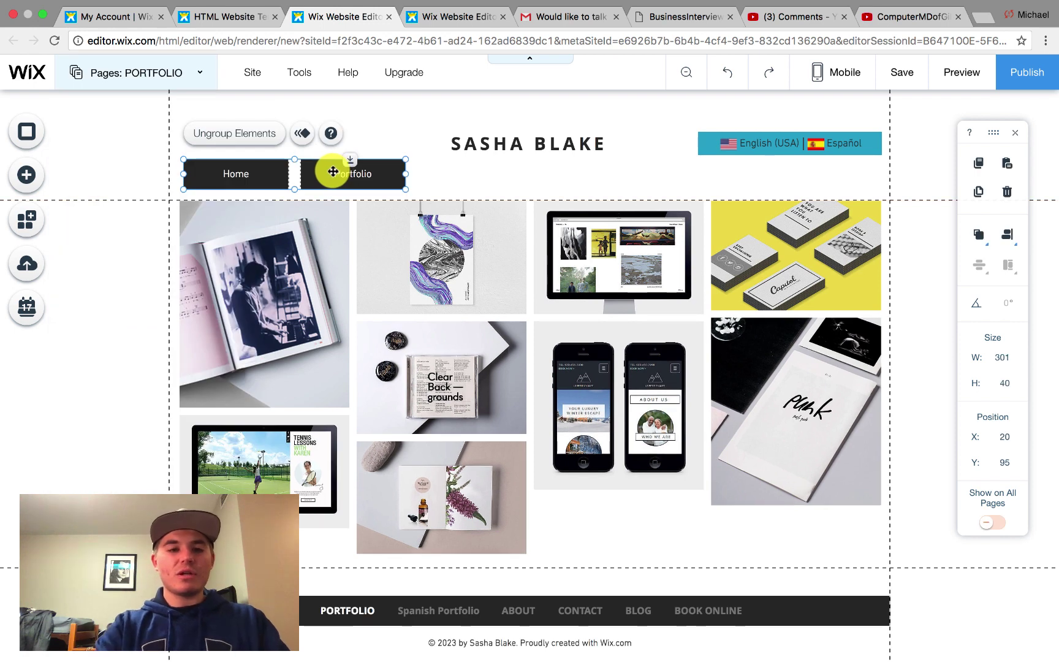
click(197, 72)
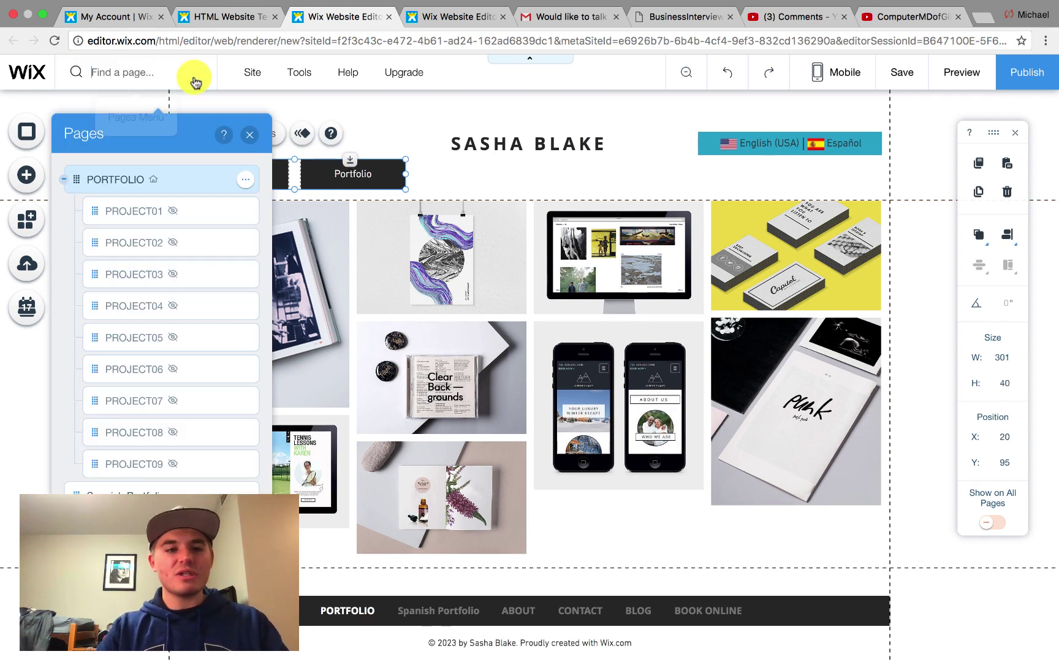
click(123, 527)
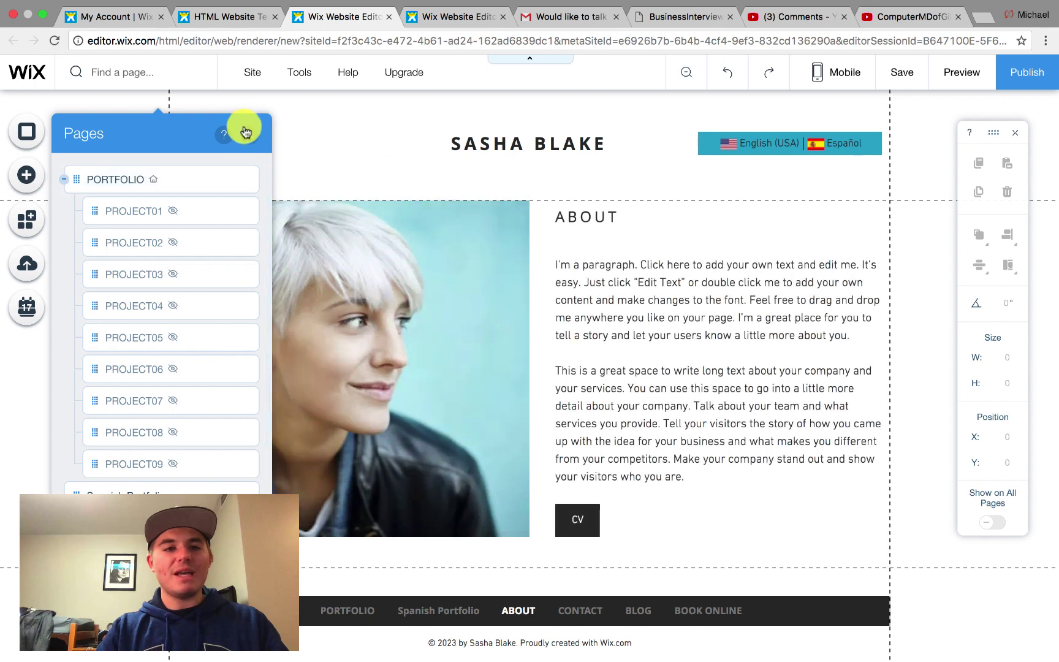
click(249, 135)
key(ctrl+v)
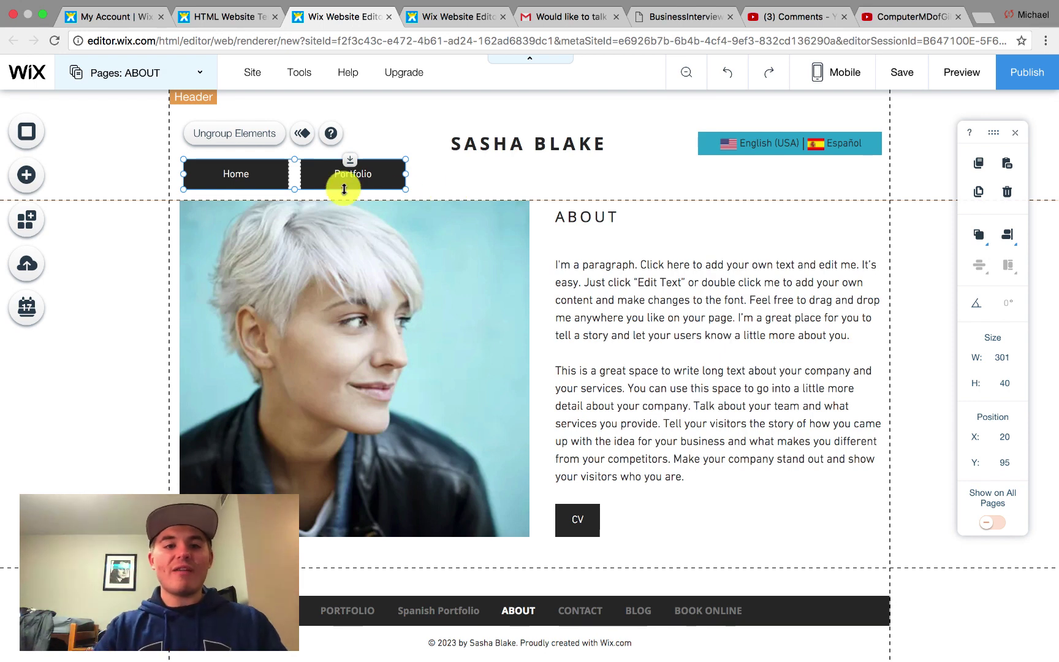
Step: Move the pasted Home and Portfolio button group up in the ABOUT page's header to about X 21, Y 67
drag(341, 180, 341, 171)
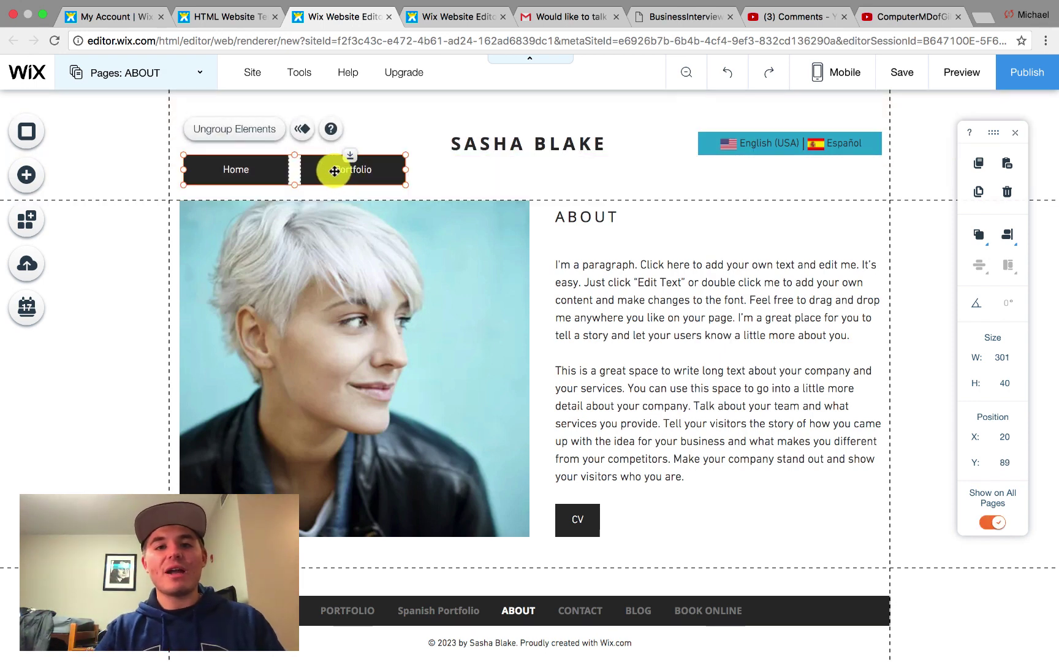
click(993, 523)
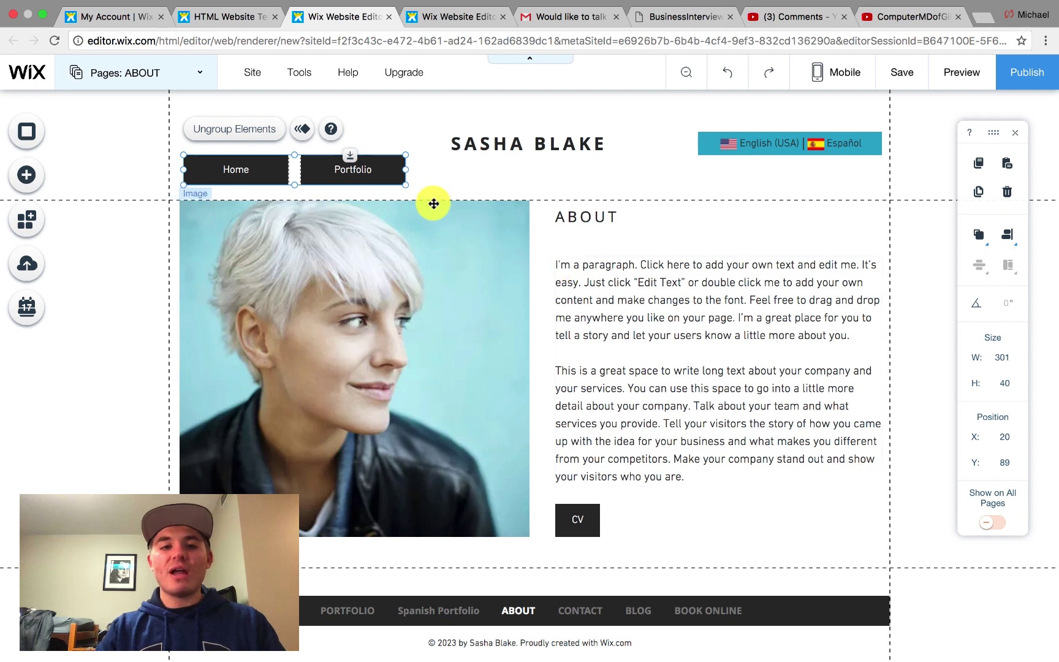
drag(338, 172, 341, 158)
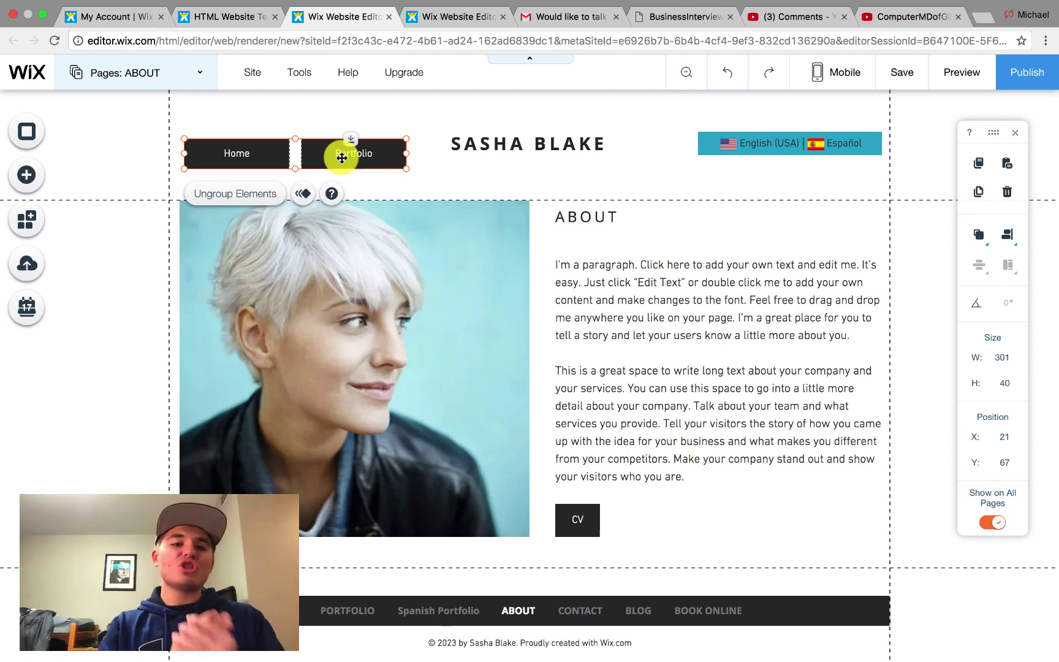
click(113, 276)
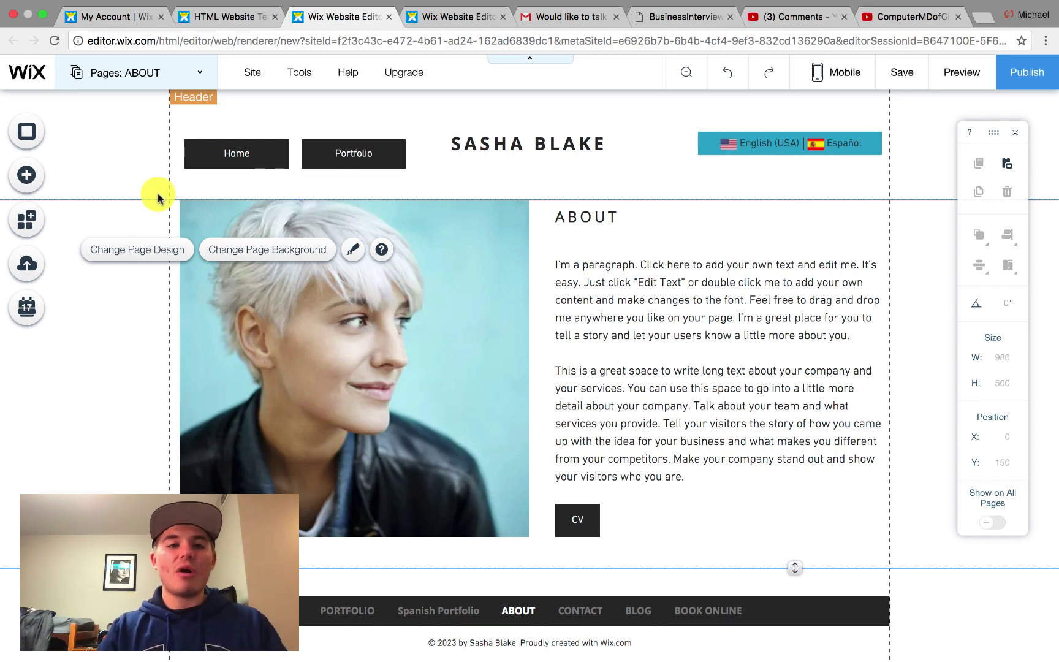
Step: Add a dark themed button and place it directly below the Home button in the header
click(22, 178)
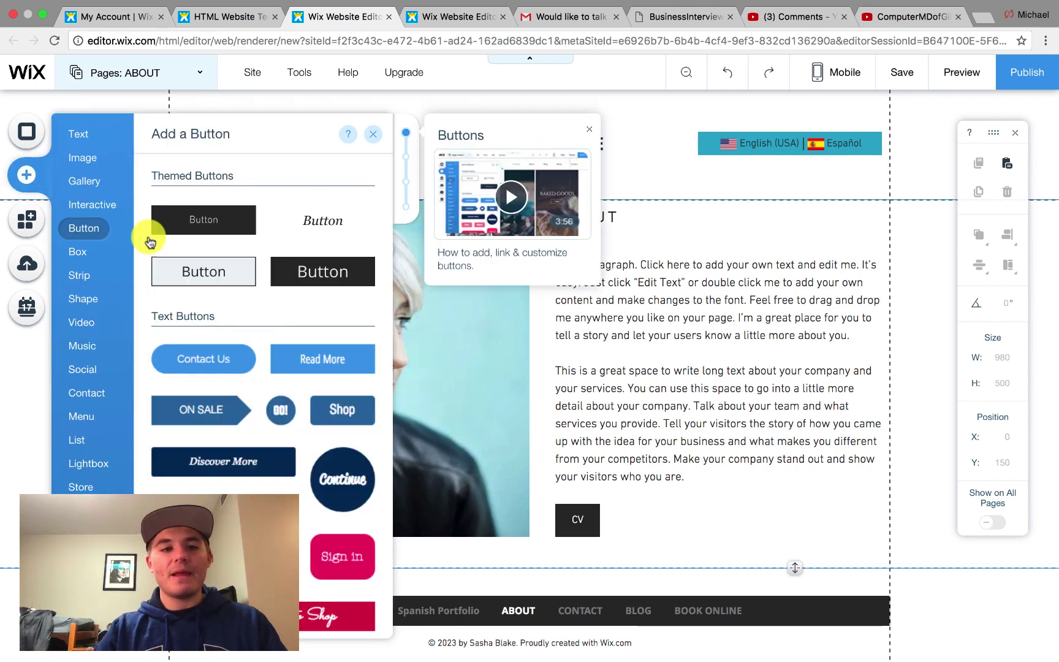
click(184, 218)
drag(518, 371, 239, 184)
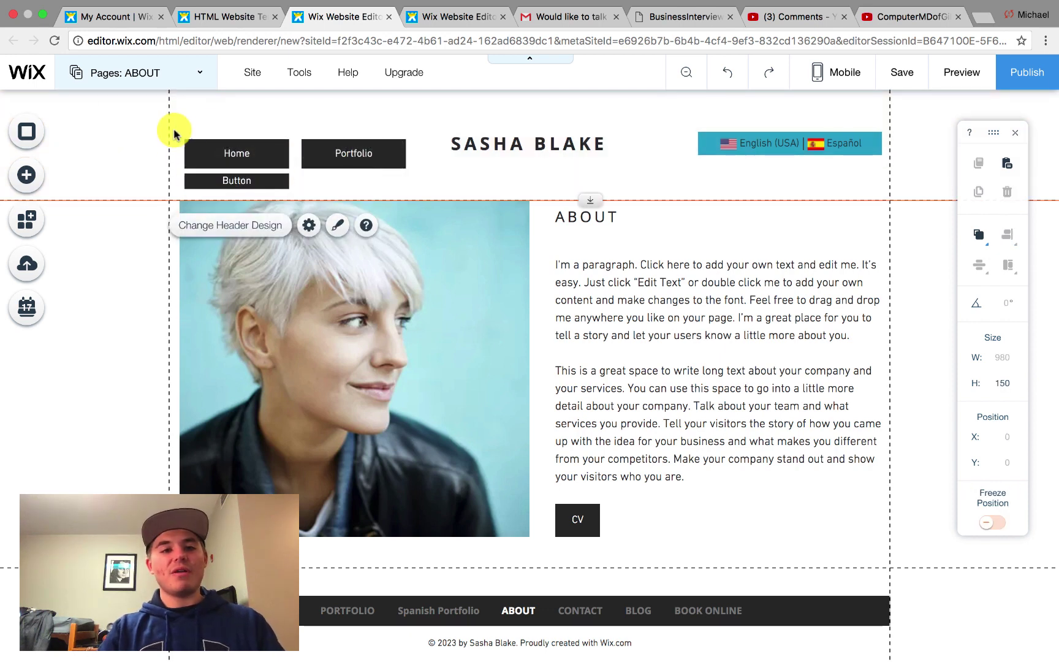
Step: Group the new button with the Home and Portfolio buttons in the header
drag(174, 131, 428, 202)
click(253, 218)
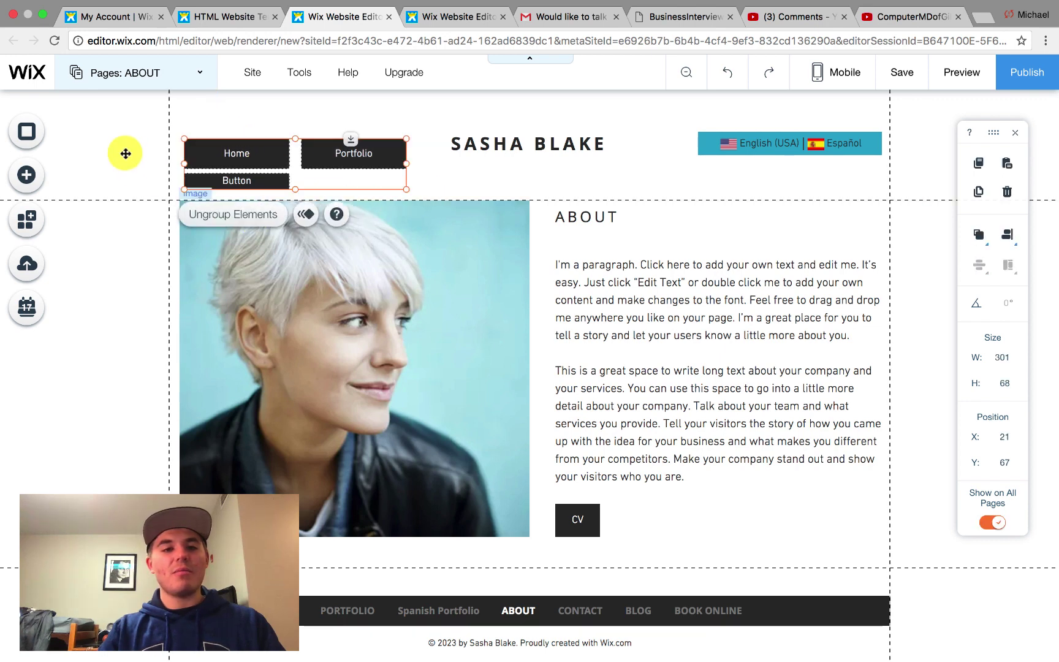
click(125, 151)
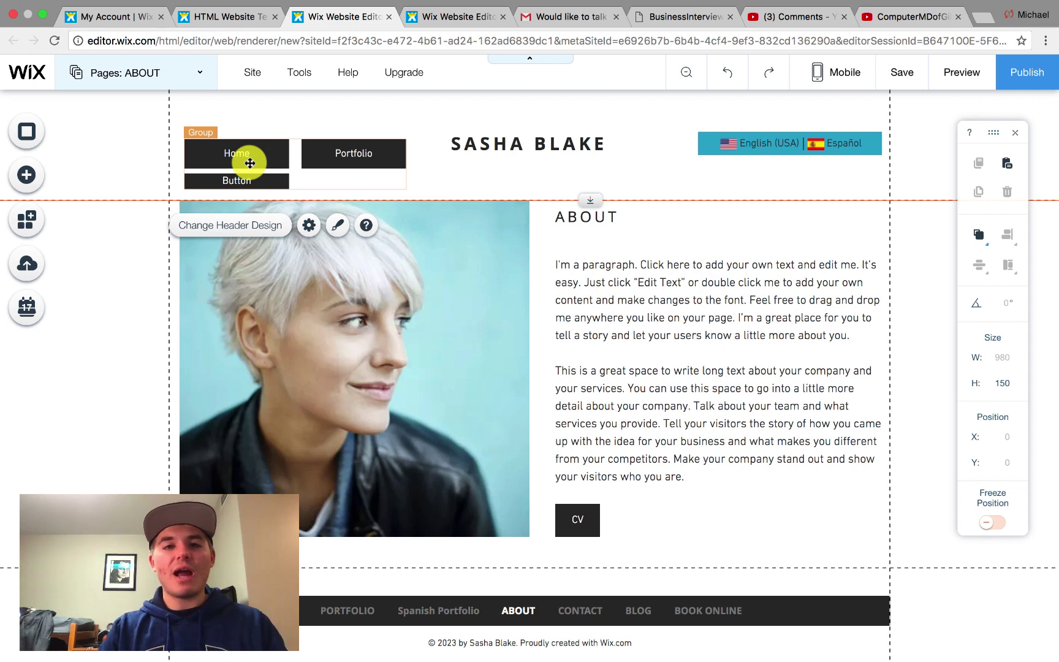
Step: In the Wix Language Menu settings, complete the Create a New Site Menu stage and start the Add Your Languages stage
click(747, 143)
click(725, 181)
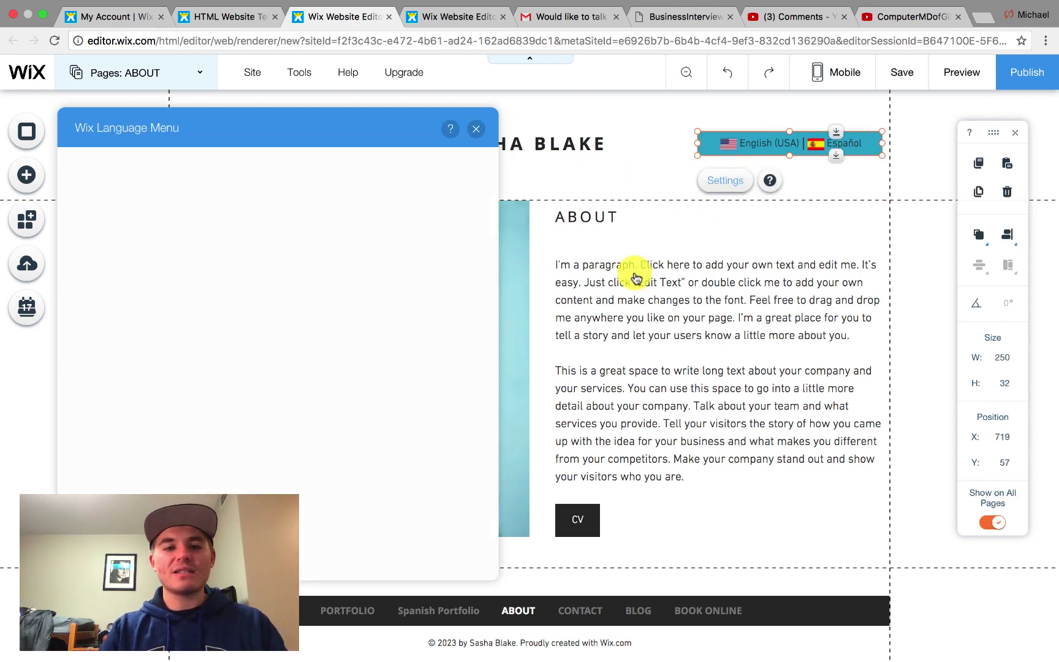
click(455, 445)
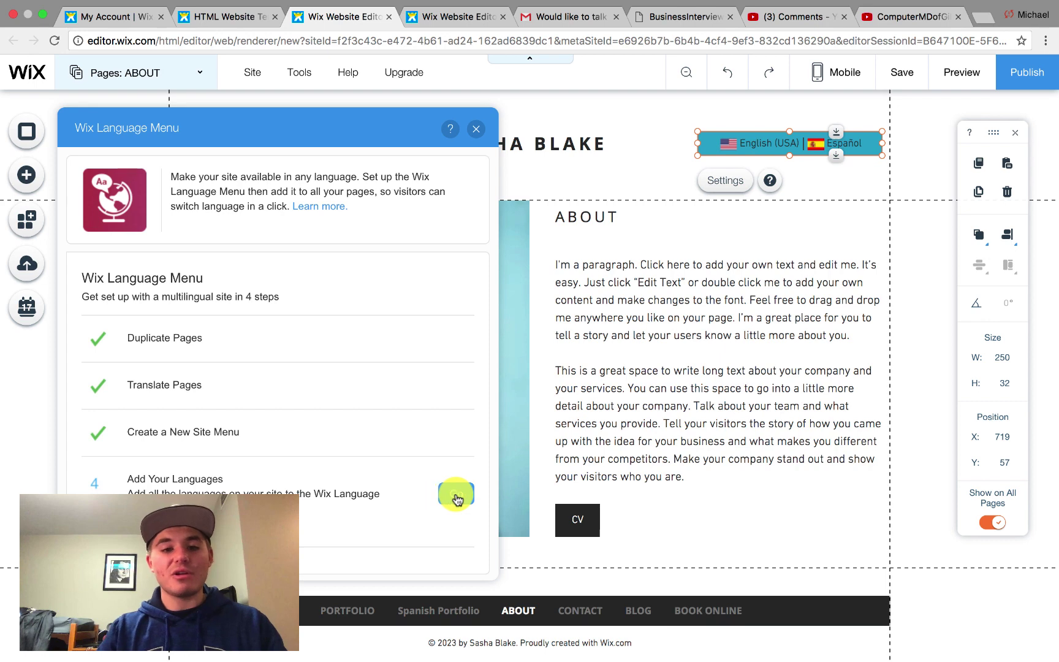
click(456, 494)
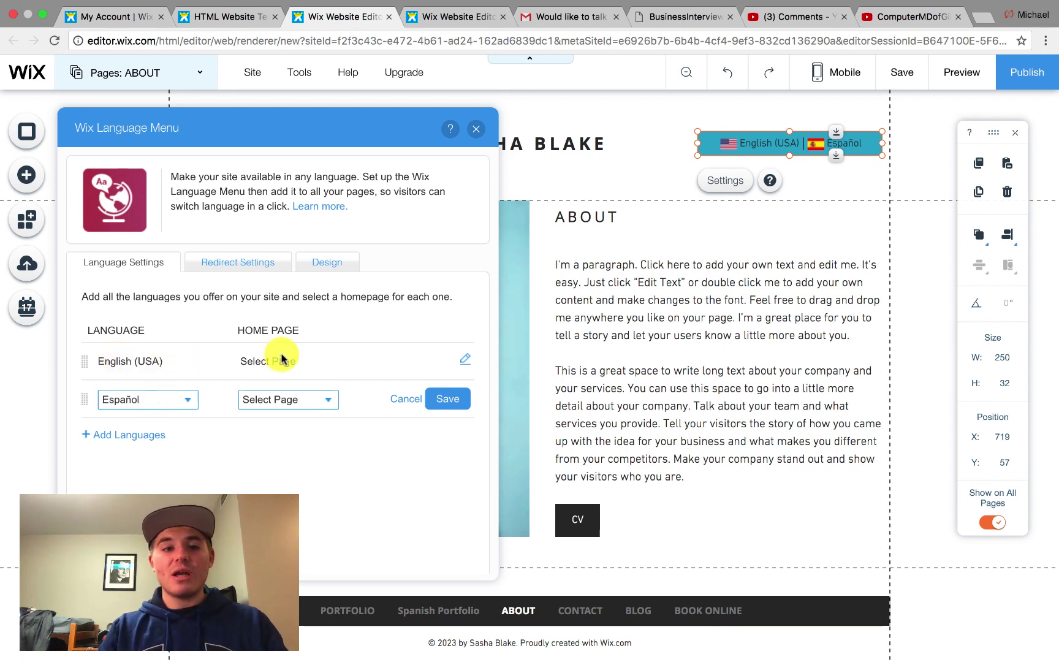
Step: Set PORTFOLIO as the home page for English (USA) and save the entry
click(467, 362)
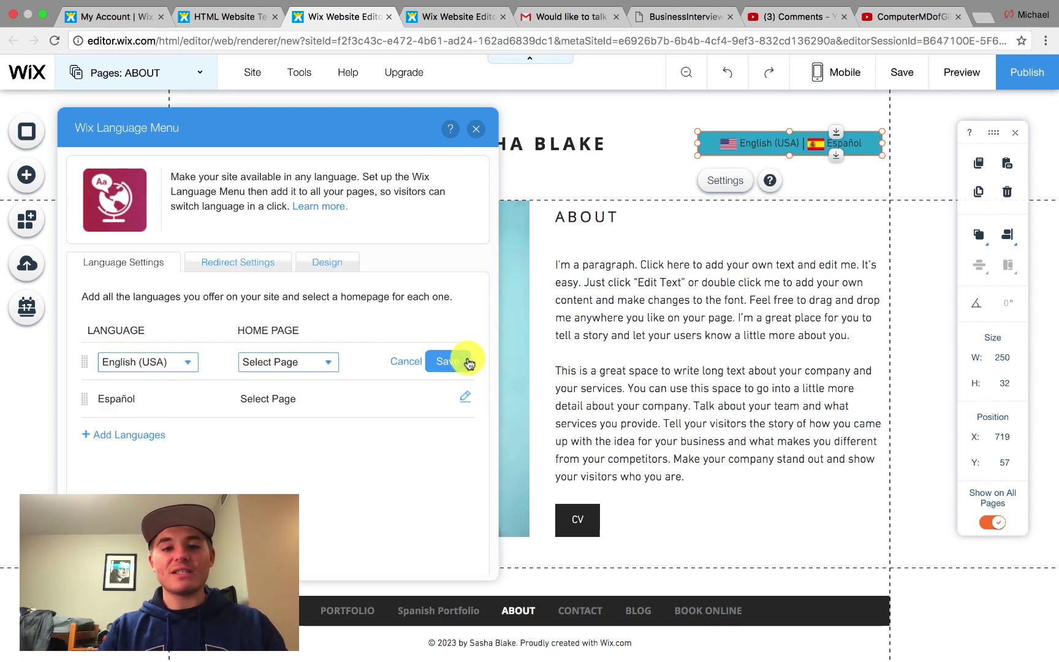
click(300, 367)
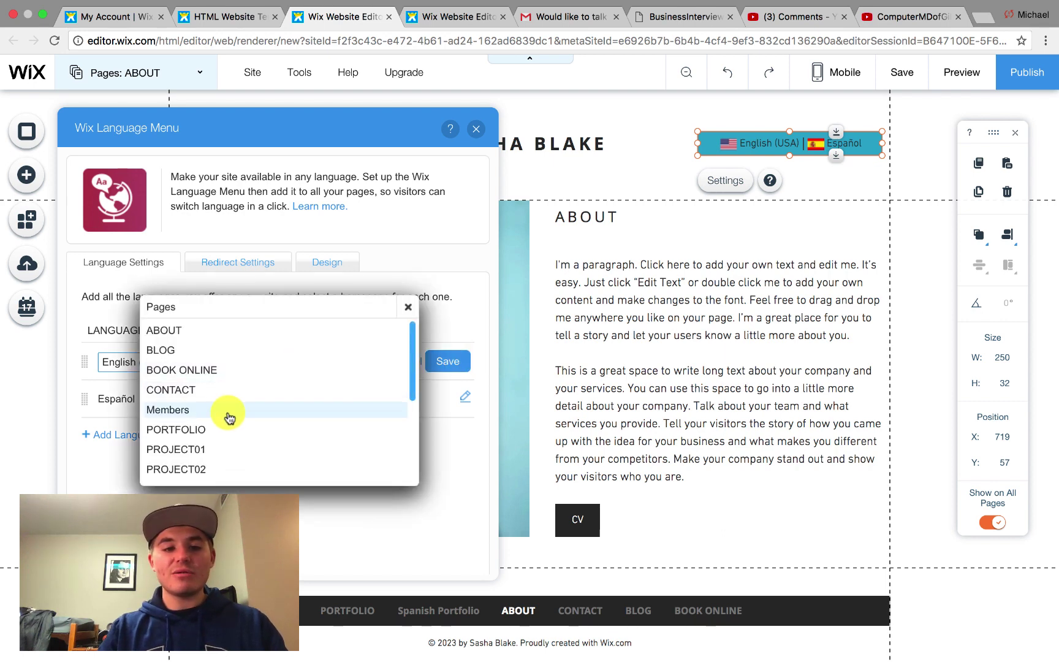
click(206, 429)
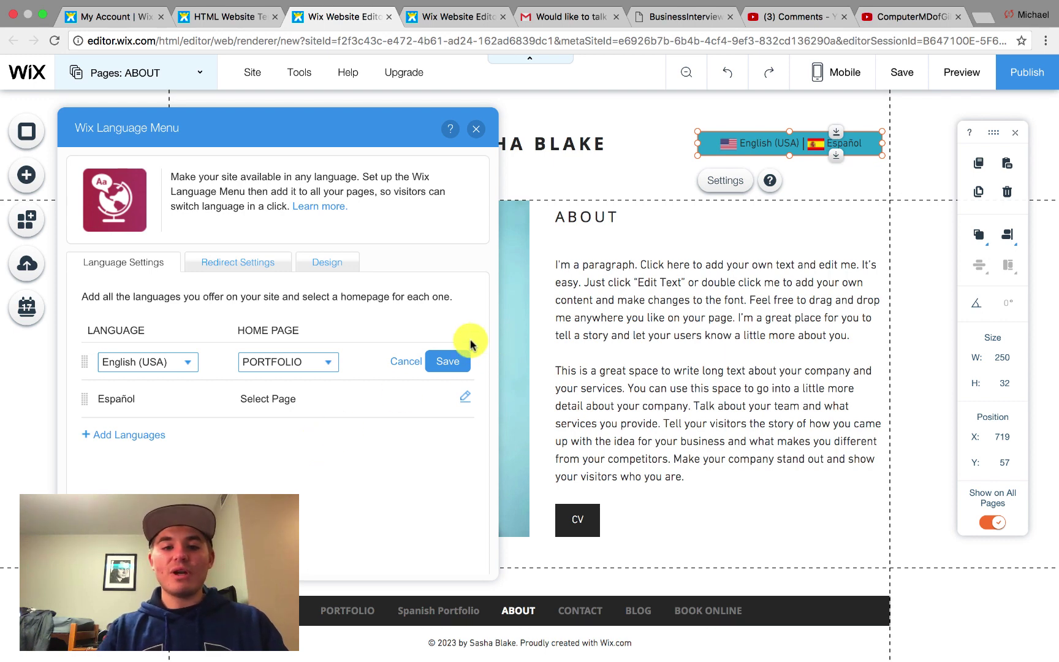
click(451, 360)
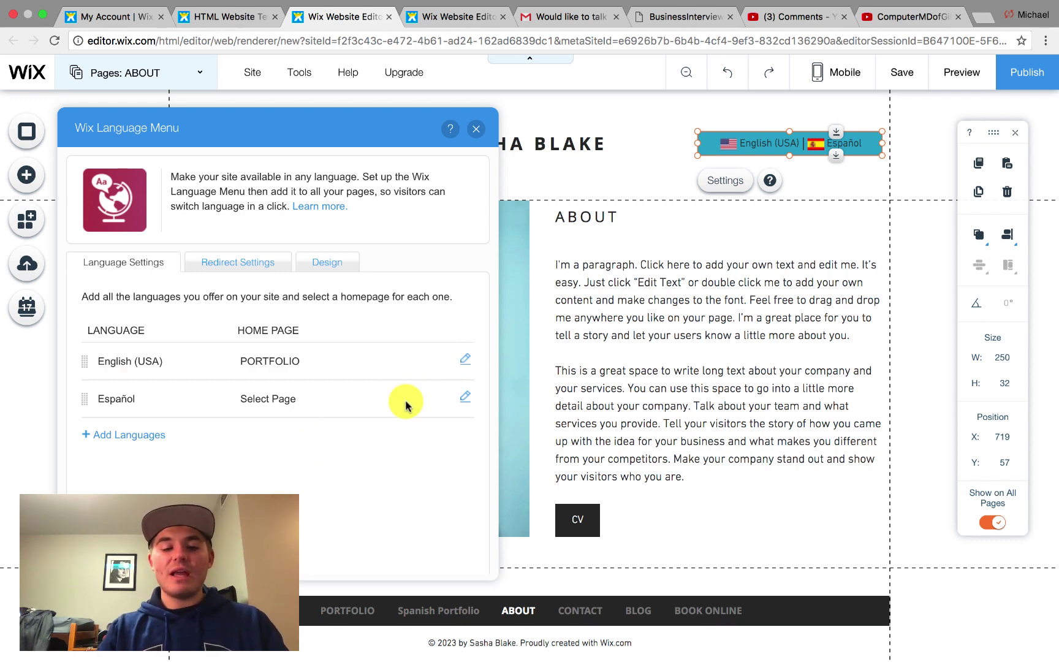
Step: Set Spanish Portfolio as the home page for Español and save the entry
click(466, 399)
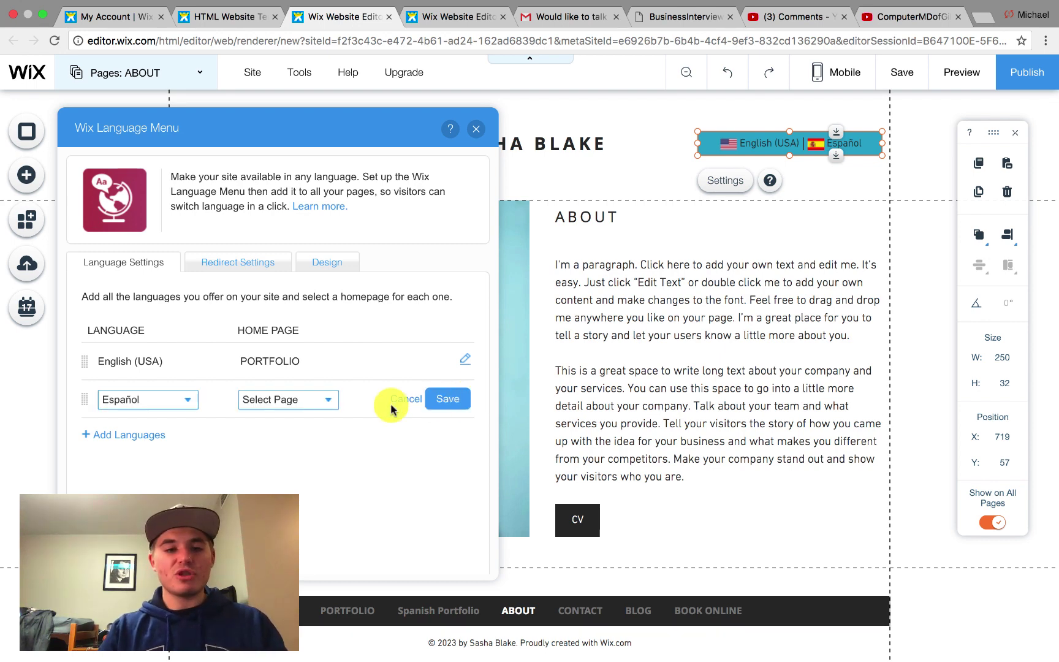
click(294, 402)
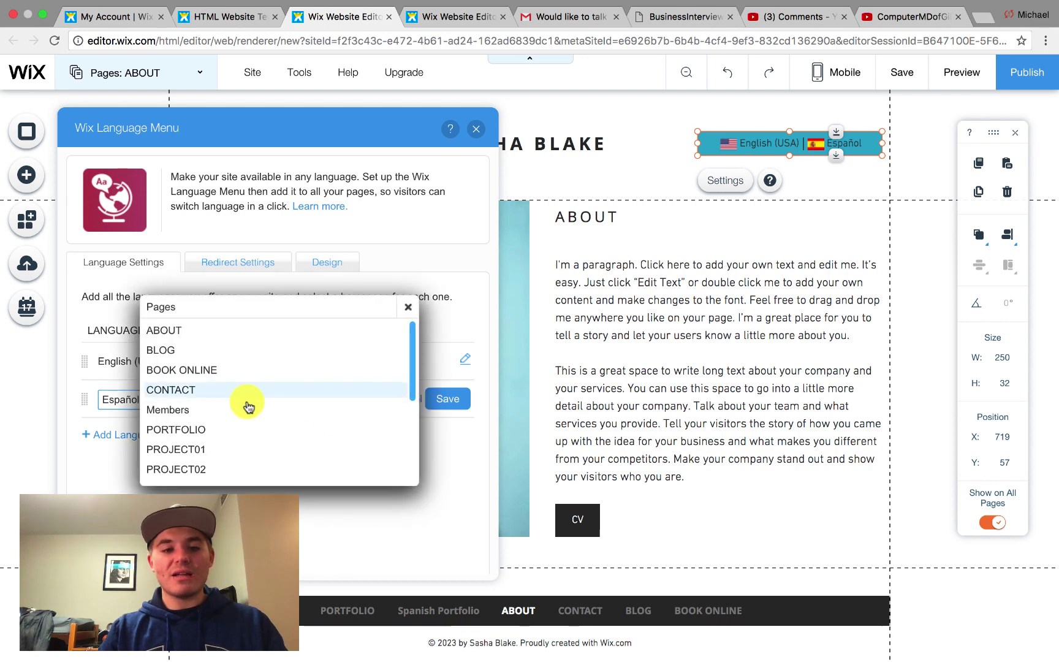
scroll(248, 411, down, 5)
click(184, 465)
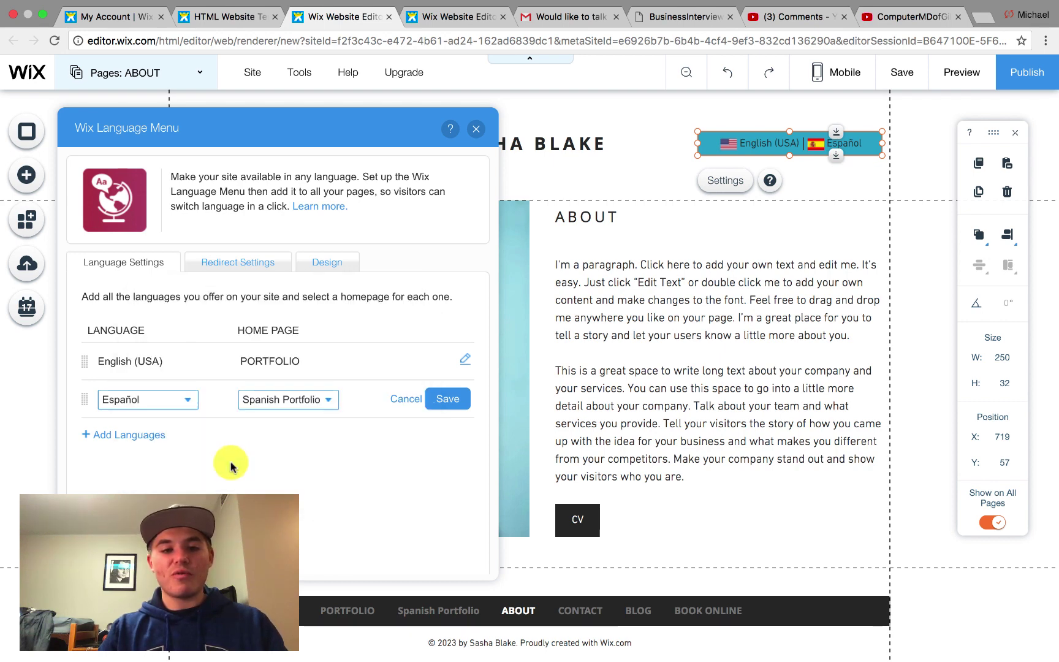
click(441, 400)
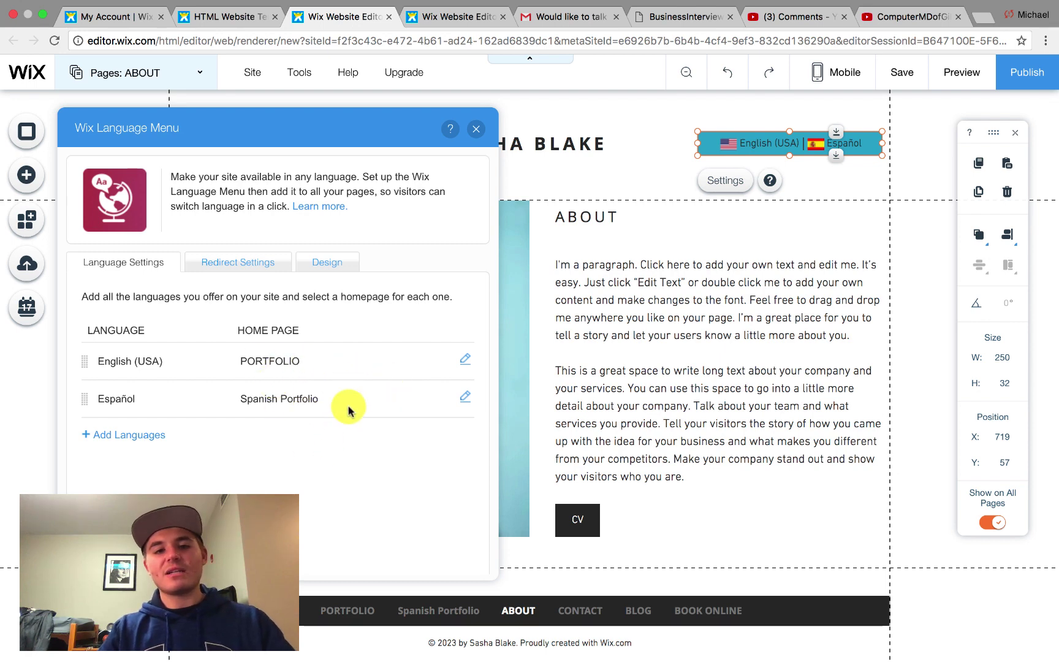
Step: Review the language menu's redirect options and its design options for flags, labels and text styles, and close the settings
click(239, 268)
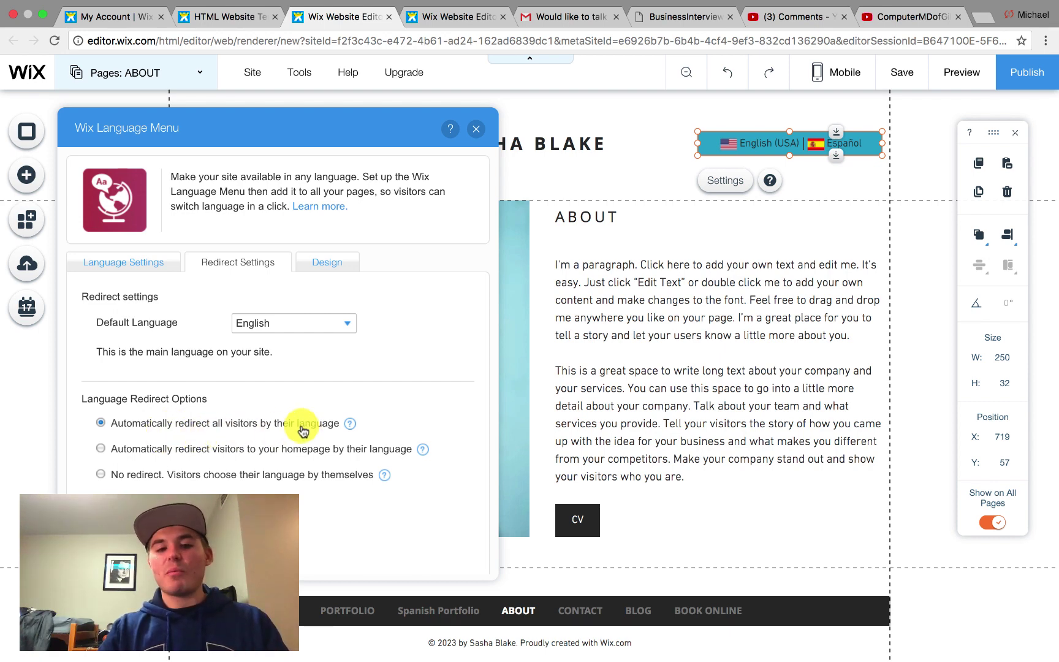
mouse_move(349, 423)
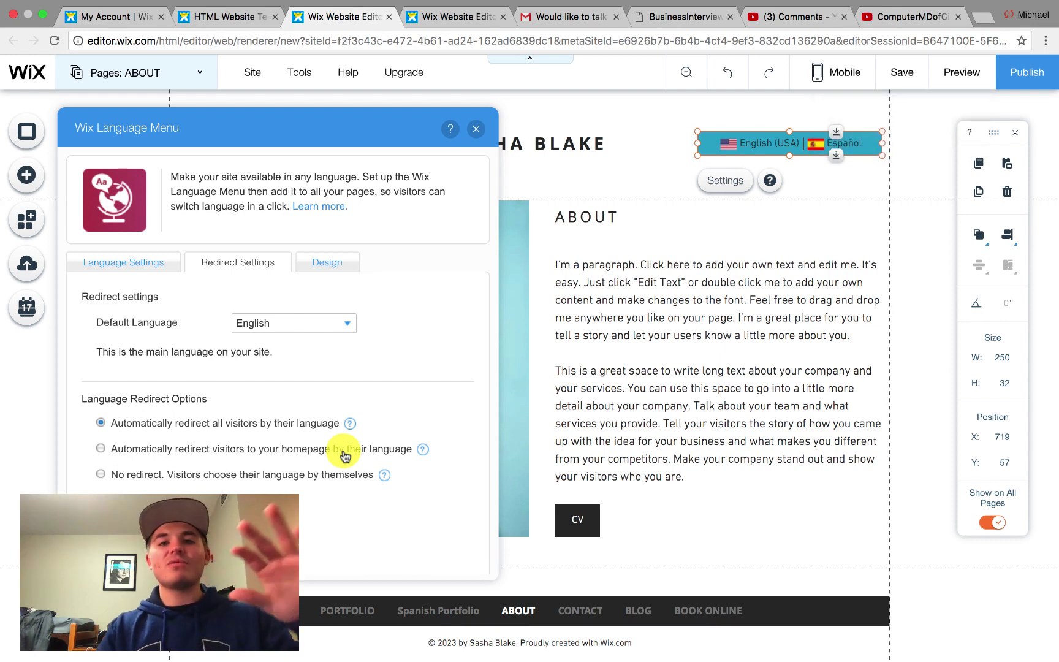
mouse_move(426, 456)
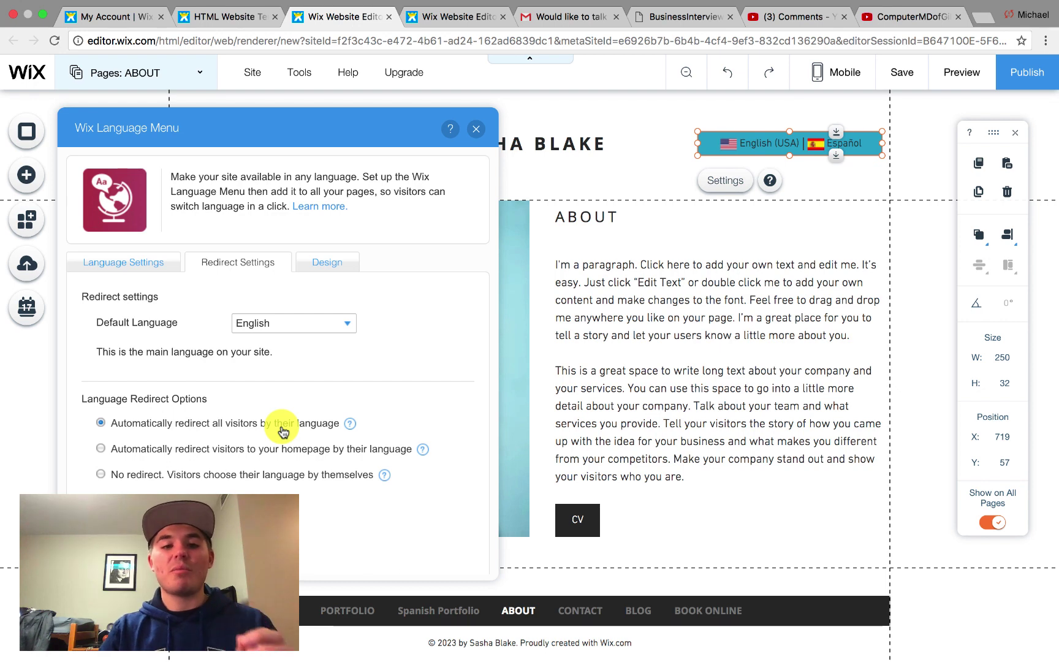
click(325, 266)
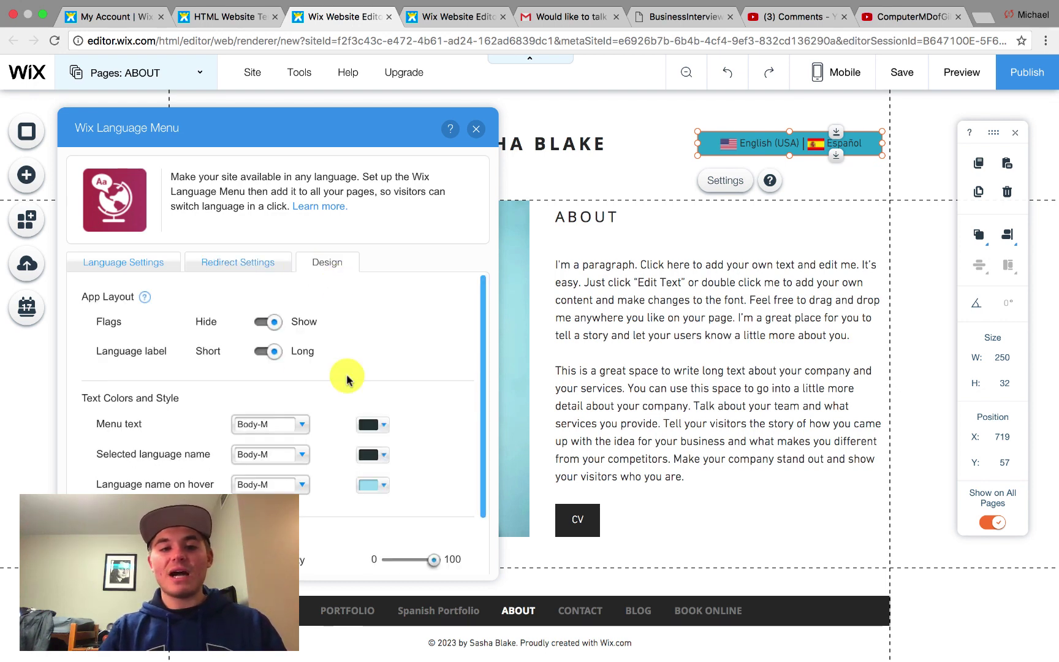
scroll(348, 376, down, 3)
scroll(350, 372, up, 3)
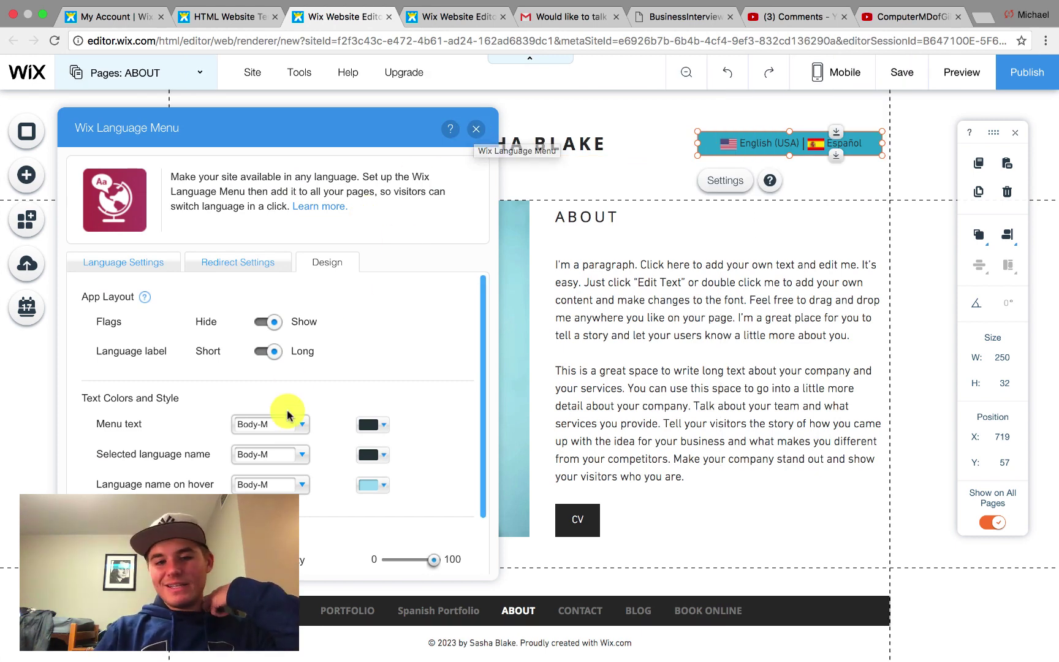
scroll(285, 413, down, 1)
scroll(286, 414, up, 1)
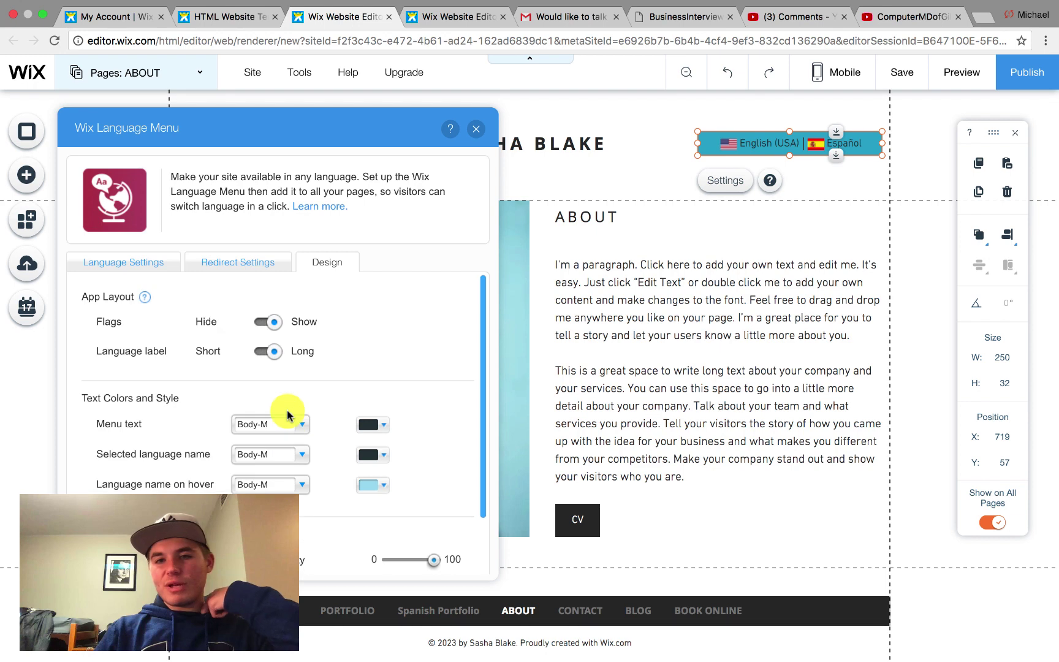
click(476, 128)
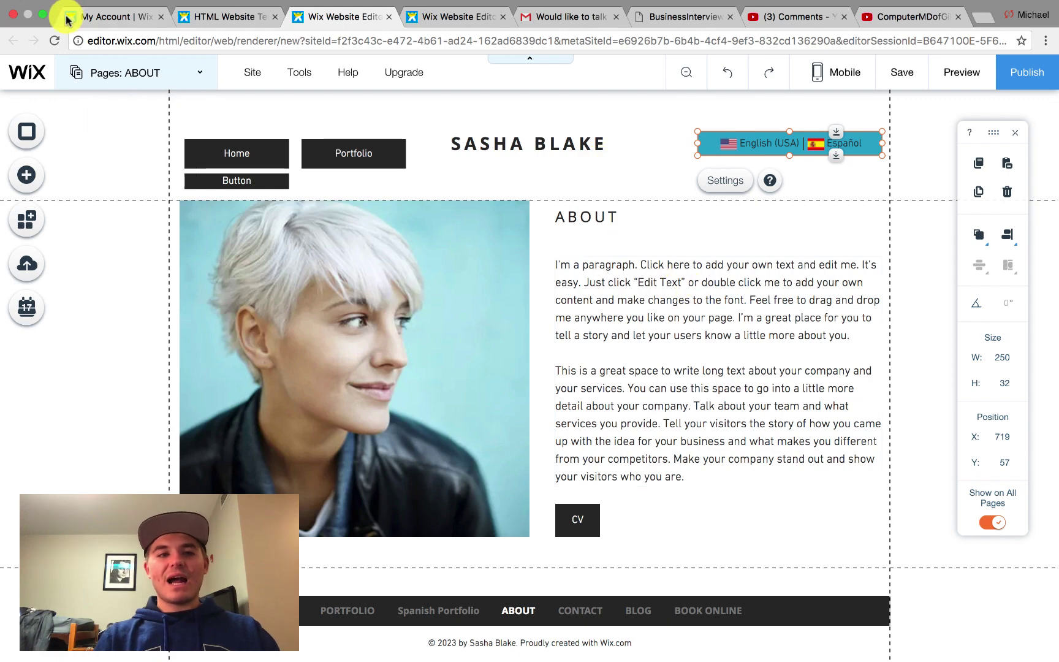
click(42, 13)
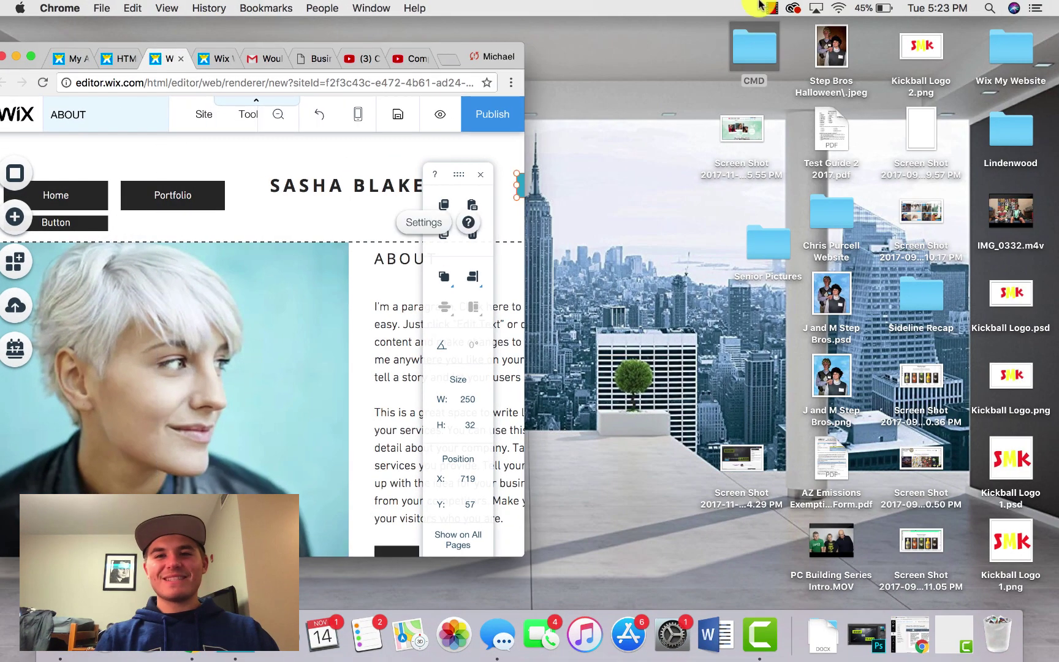